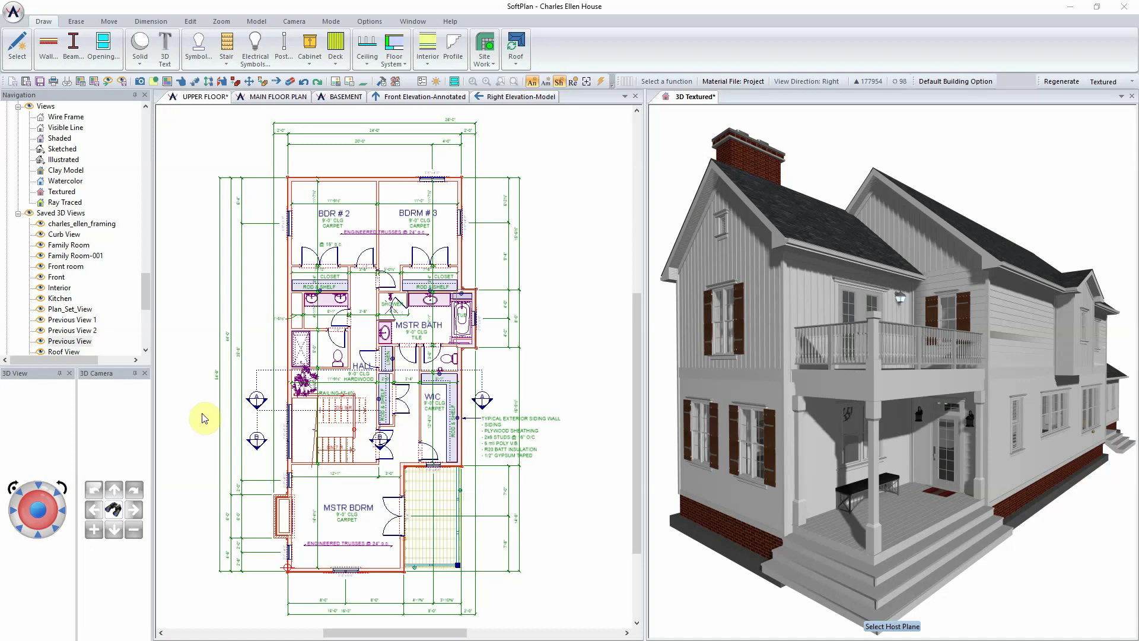
Step: Activate the textured 3D view and zoom in on the board-and-batten side gable
{"action": "left_click", "coordinate": [585, 420]}
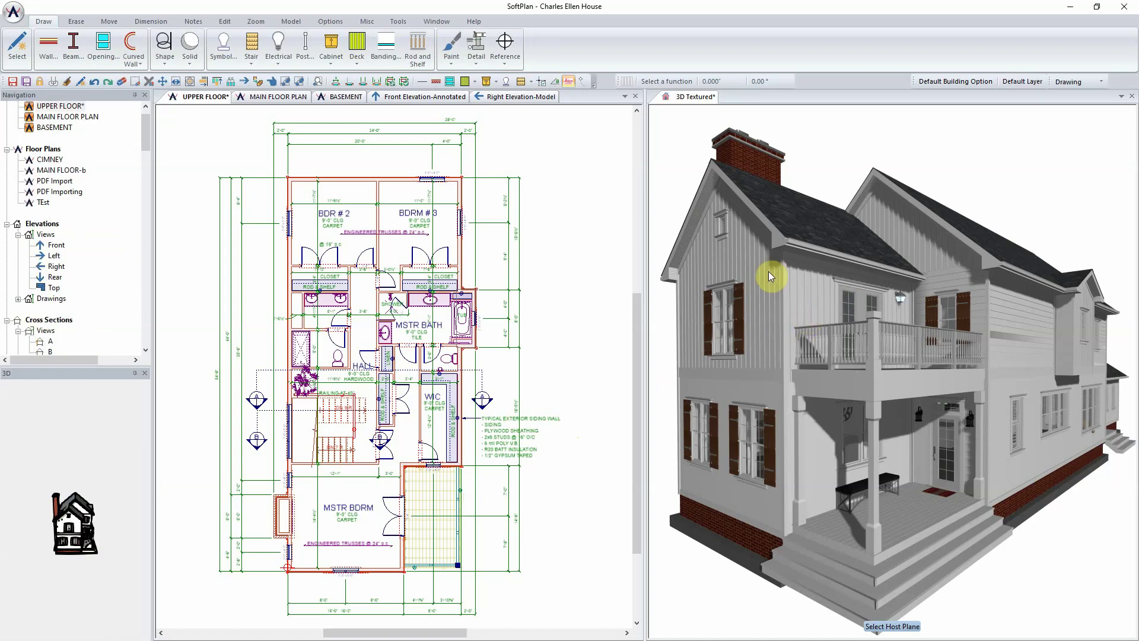
{"action": "left_click", "coordinate": [796, 334]}
{"action": "scroll", "coordinate": [797, 334], "scroll_direction": "up", "scroll_amount": 3}
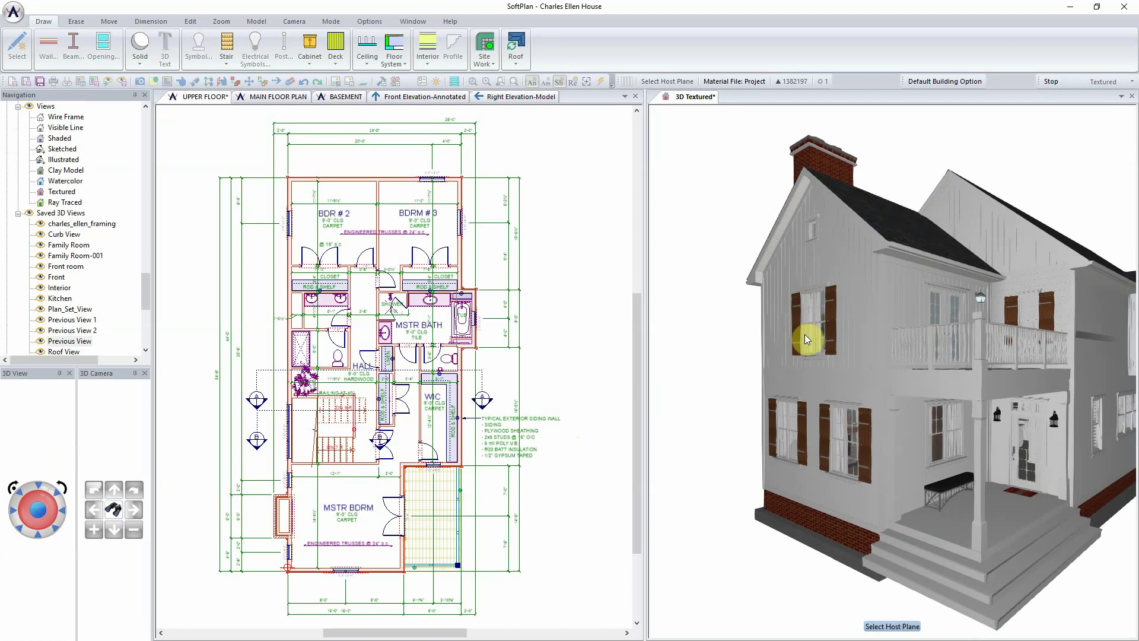
{"action": "scroll", "coordinate": [807, 333], "scroll_direction": "up", "scroll_amount": 3}
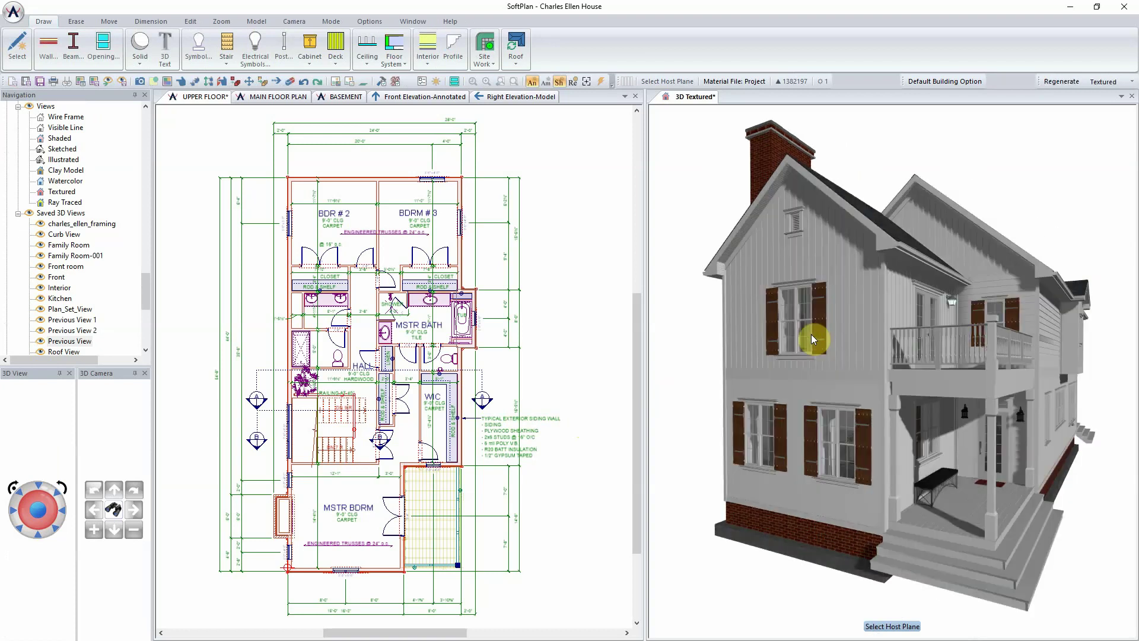
{"action": "scroll", "coordinate": [866, 281], "scroll_direction": "up", "scroll_amount": 3}
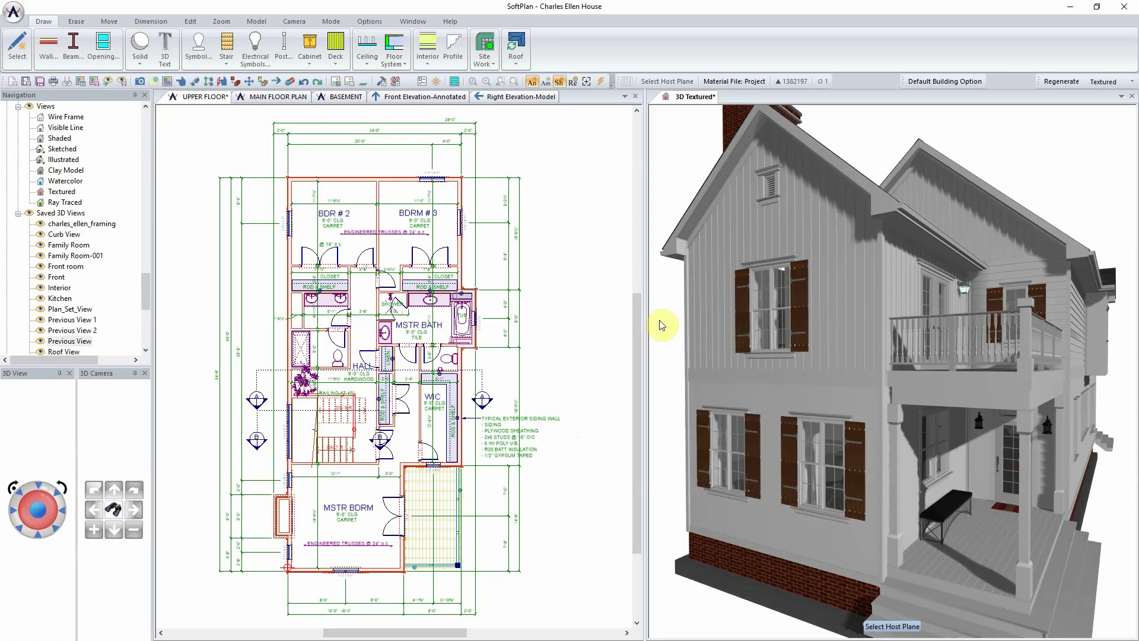
Step: Show the Right Elevation-Model and zoom a corner window around its balcony end
{"action": "left_click", "coordinate": [444, 97]}
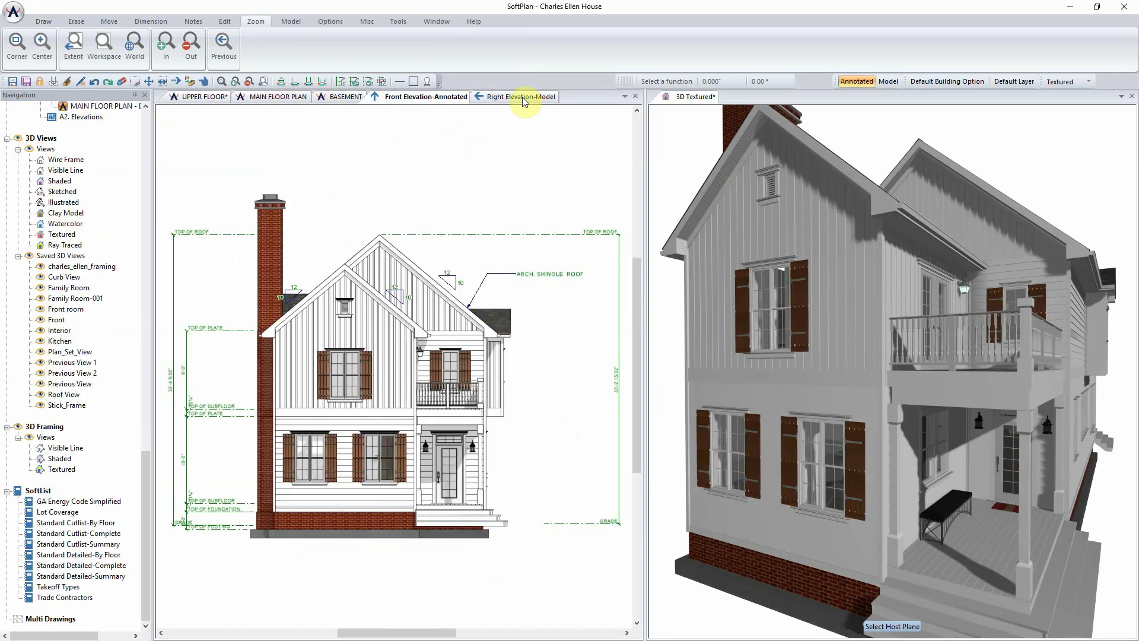
{"action": "left_click", "coordinate": [525, 100]}
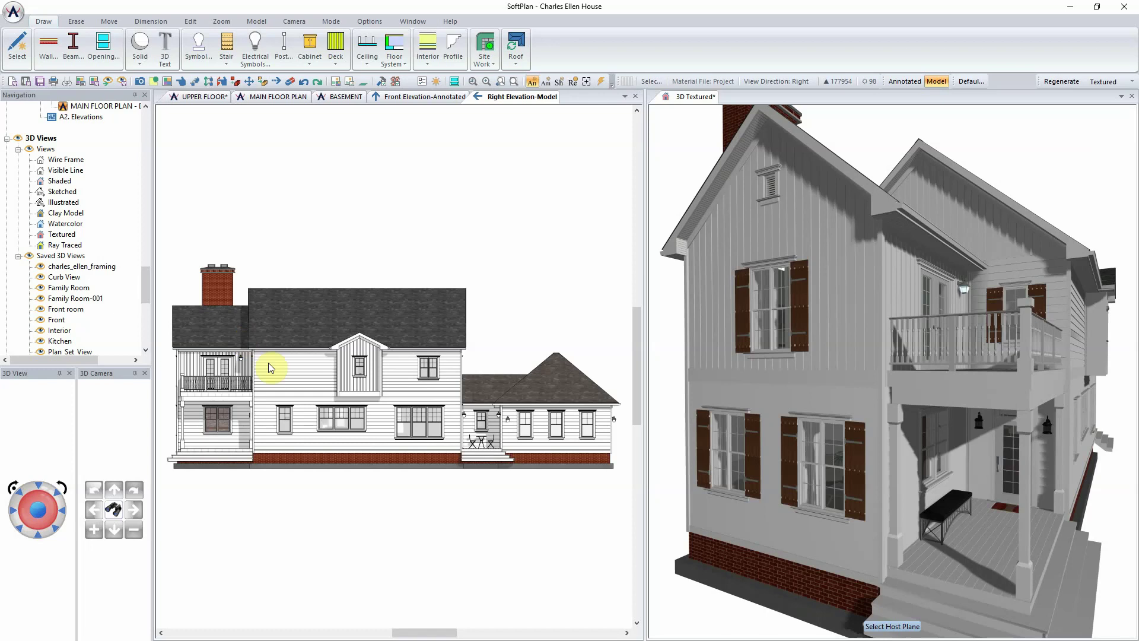
{"action": "left_click", "coordinate": [219, 21]}
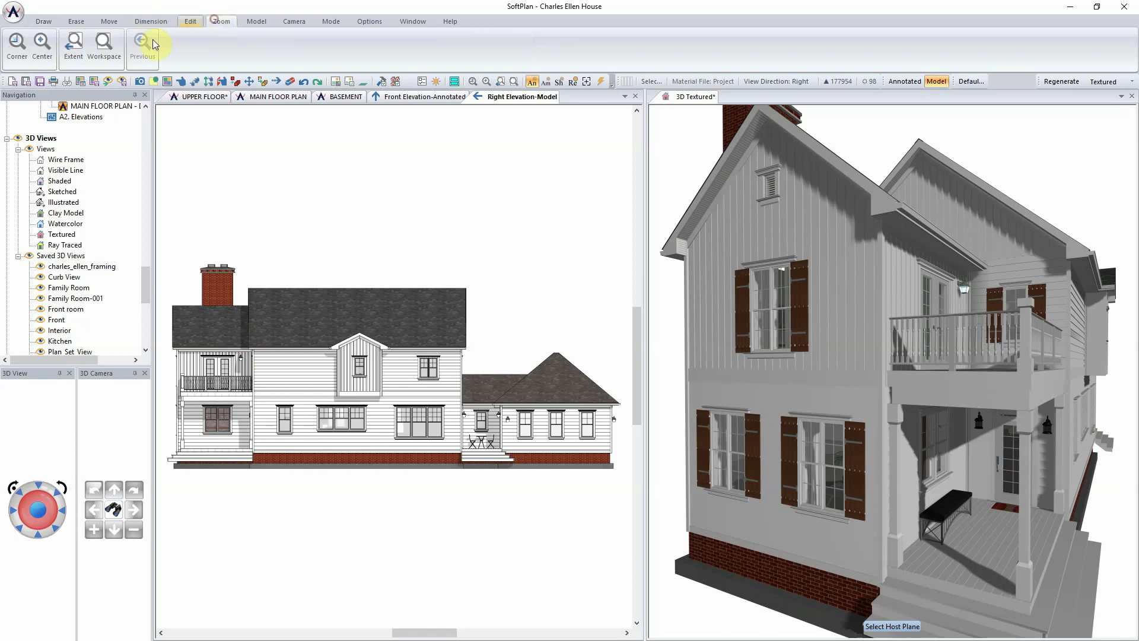
{"action": "left_click", "coordinate": [274, 373]}
{"action": "left_click", "coordinate": [400, 374]}
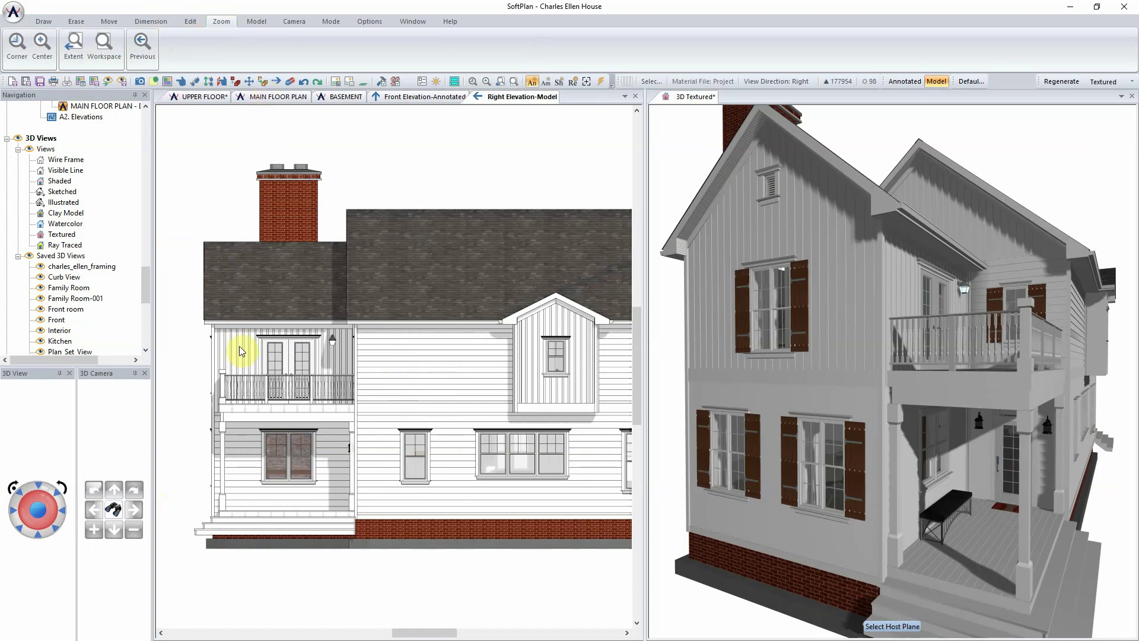
Step: Edit the 2x6 Board & Batten wall and open its layer Definition
{"action": "right_click", "coordinate": [239, 346]}
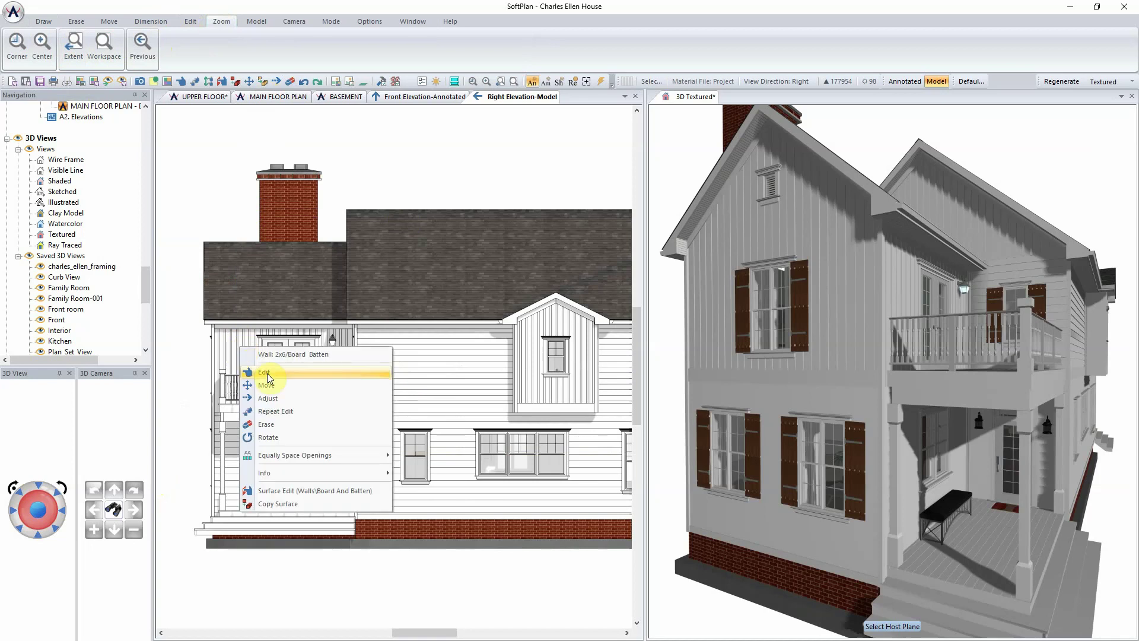
{"action": "left_click", "coordinate": [265, 373]}
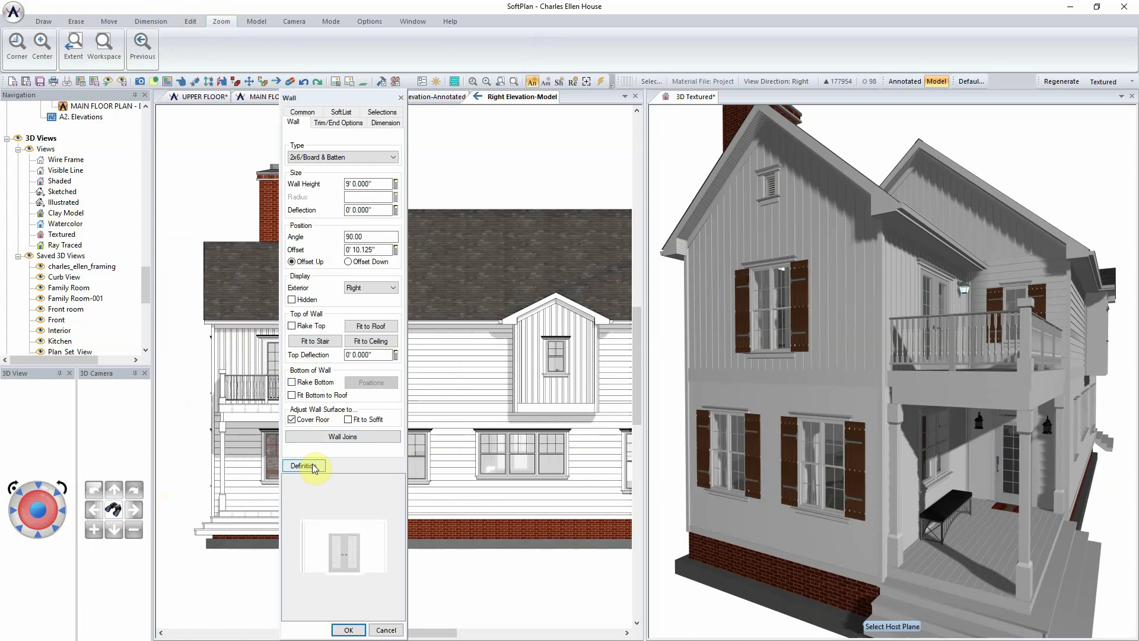
{"action": "left_click", "coordinate": [314, 468]}
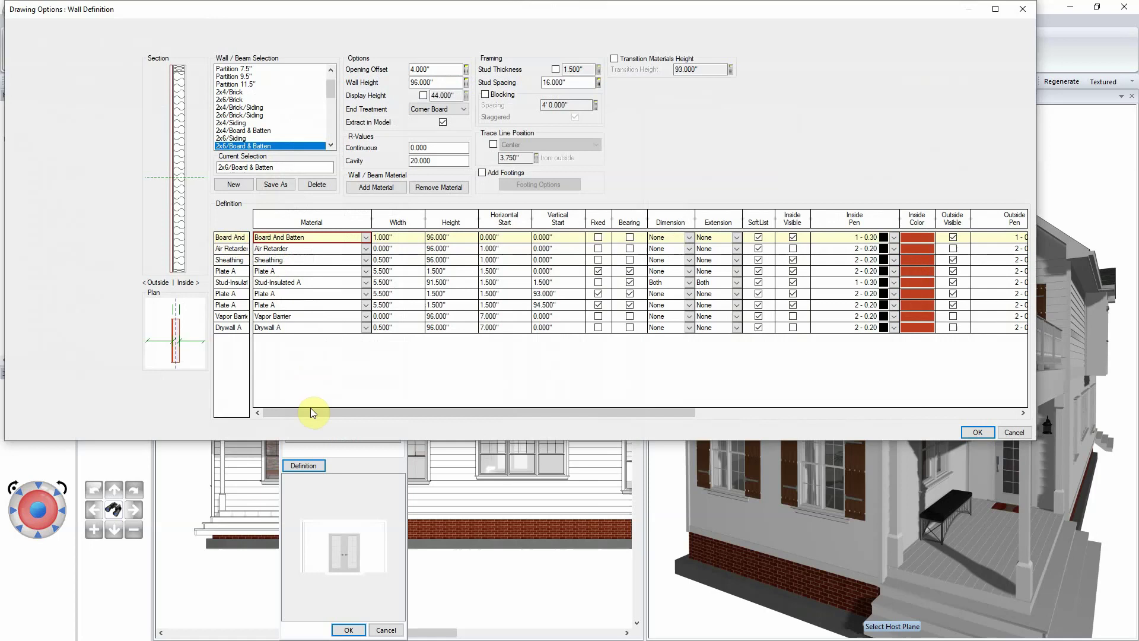
Step: Scroll the Definition table right to reveal the Siding\board and batten Profile column
{"action": "left_click_drag", "start_coordinate": [311, 408], "coordinate": [632, 414]}
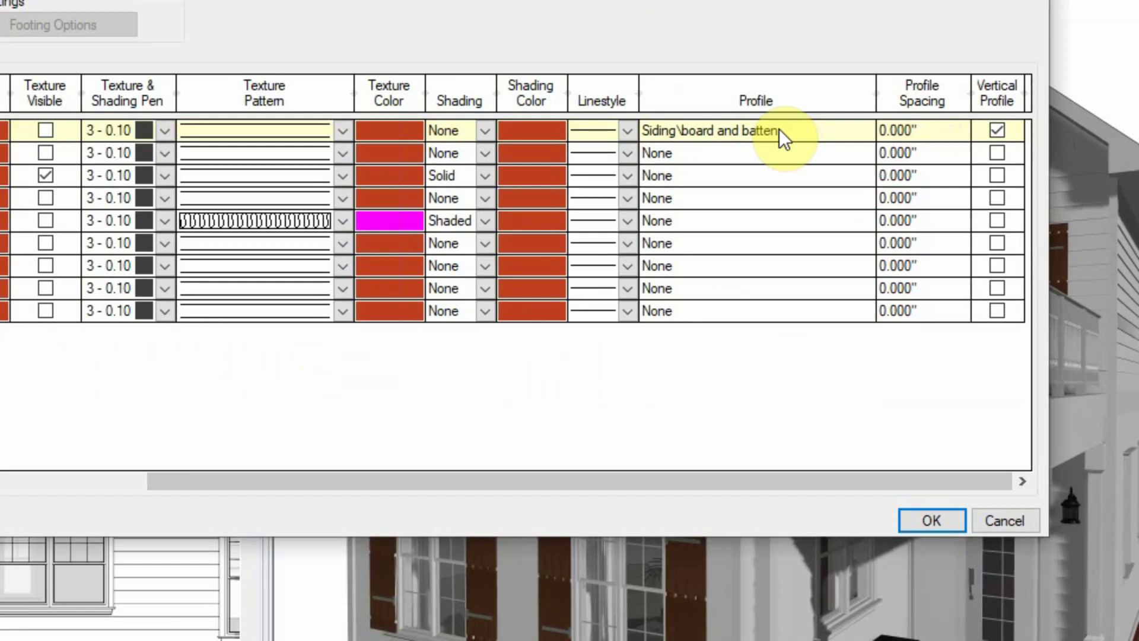
Step: Inspect the 1½" x 7½" board and batten profile, then close Profiles and Wall Definition
{"action": "left_click", "coordinate": [778, 129]}
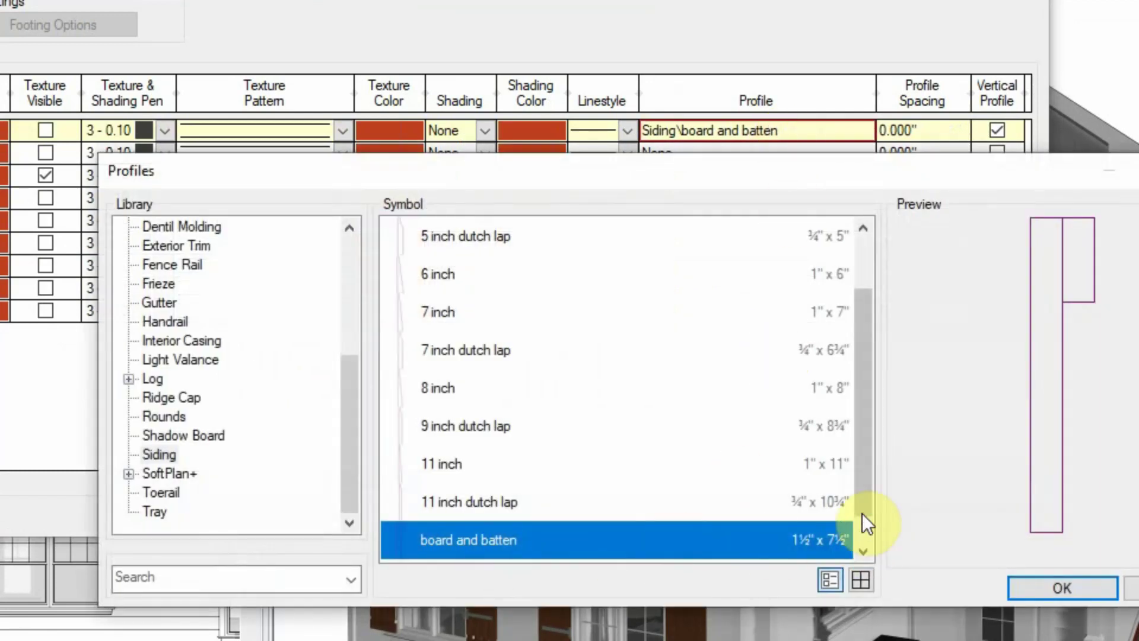
{"action": "left_click", "coordinate": [864, 550]}
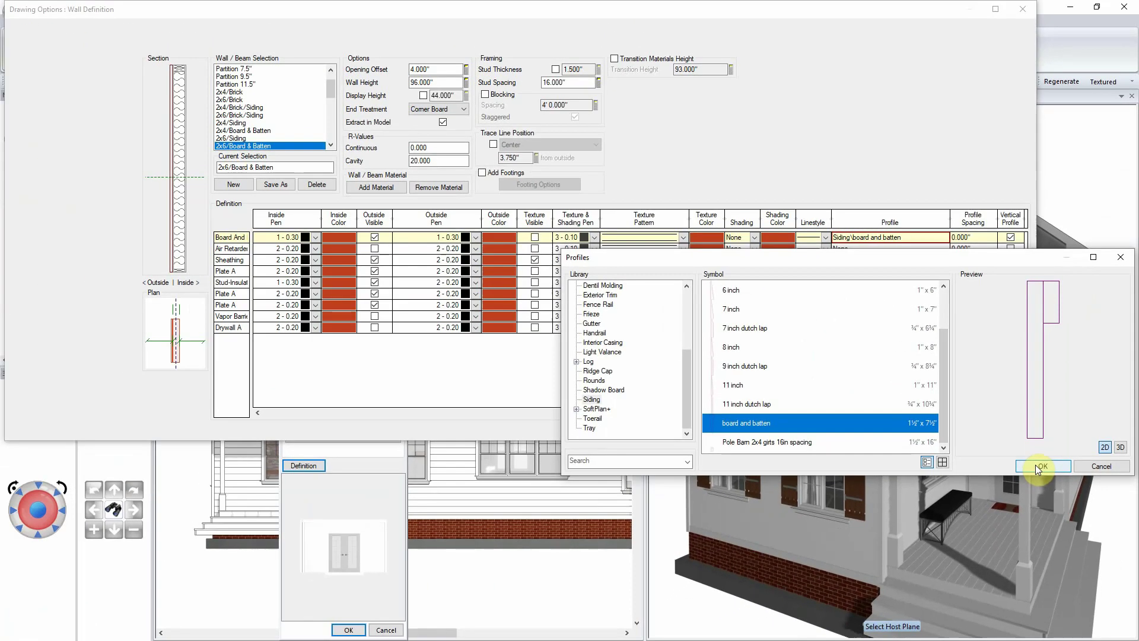
{"action": "left_click", "coordinate": [1038, 466]}
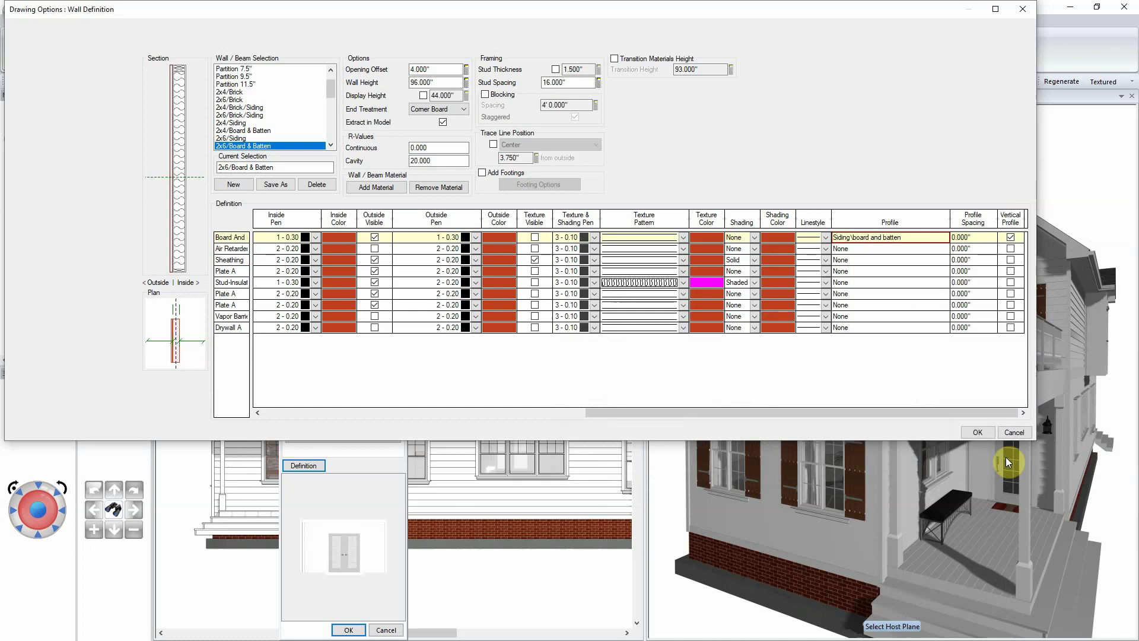
{"action": "left_click", "coordinate": [980, 433]}
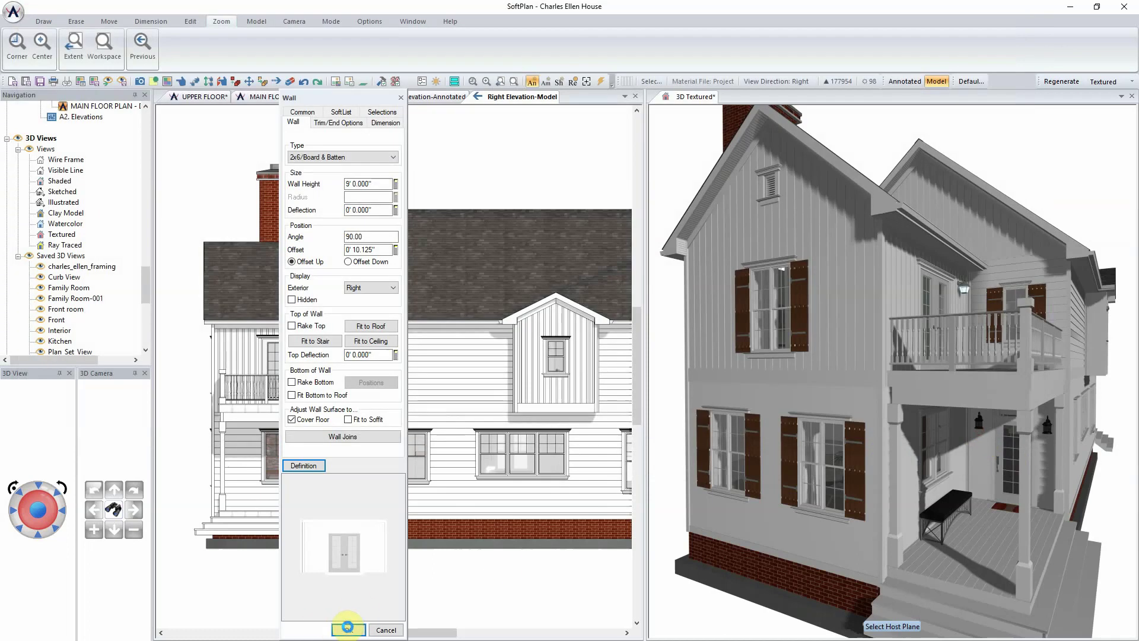
Step: Close the Wall dialog and zoom into a blank area of the UPPER FLOOR plan
{"action": "left_click", "coordinate": [349, 629]}
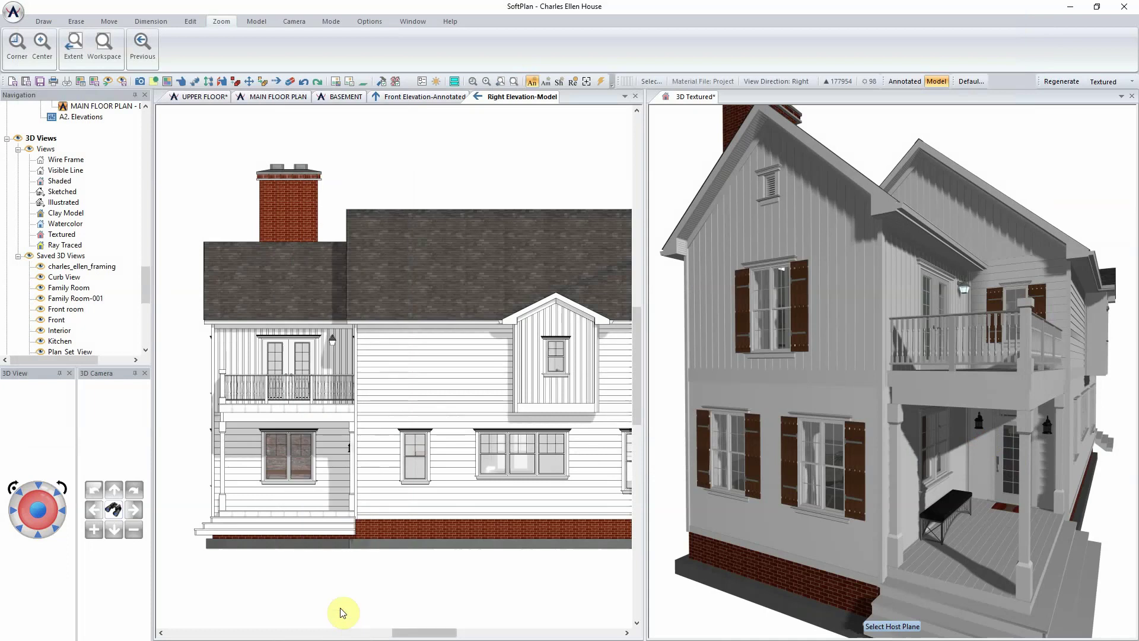
{"action": "left_click", "coordinate": [205, 99]}
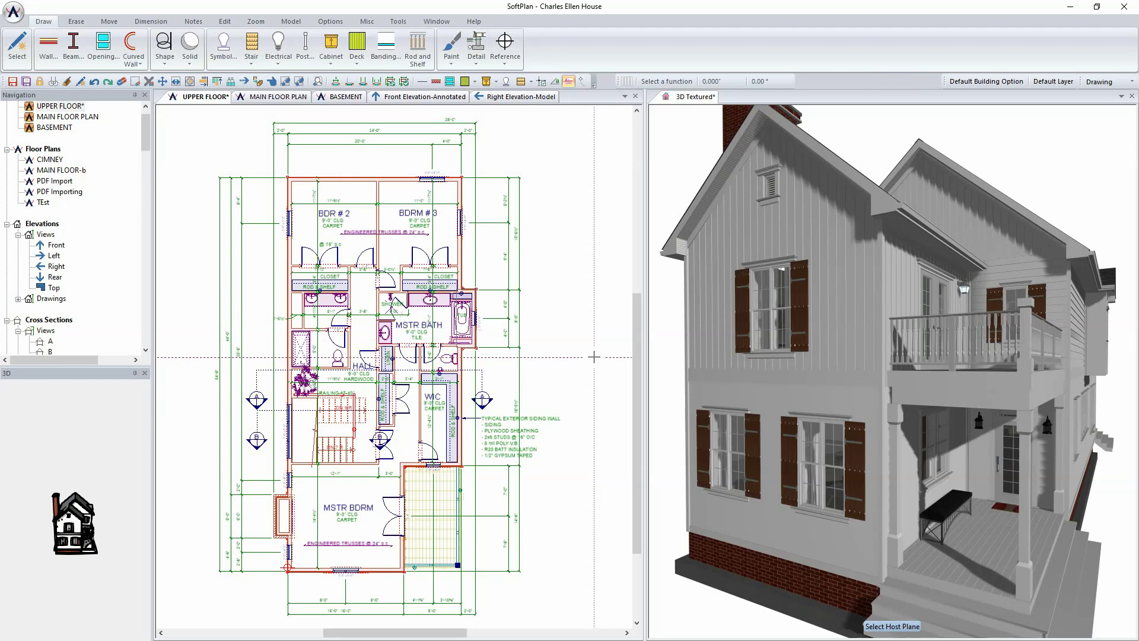
{"action": "scroll", "coordinate": [594, 357], "scroll_direction": "up", "scroll_amount": 4}
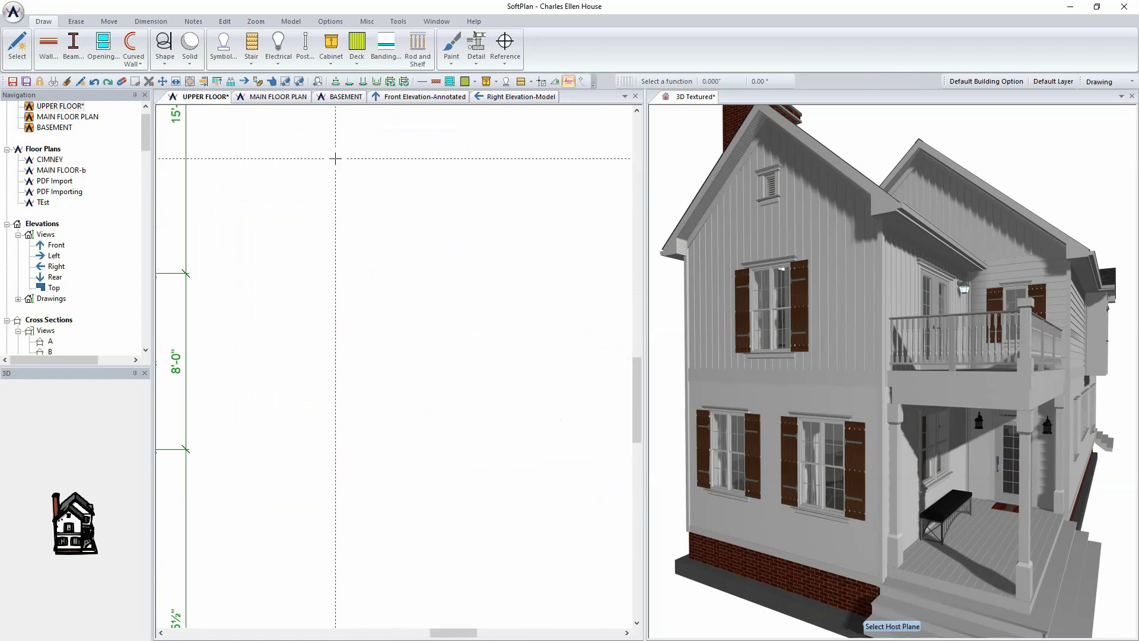
Step: Place the board and batten profile in the blank plan area using Detail > Profile
{"action": "left_click", "coordinate": [474, 62]}
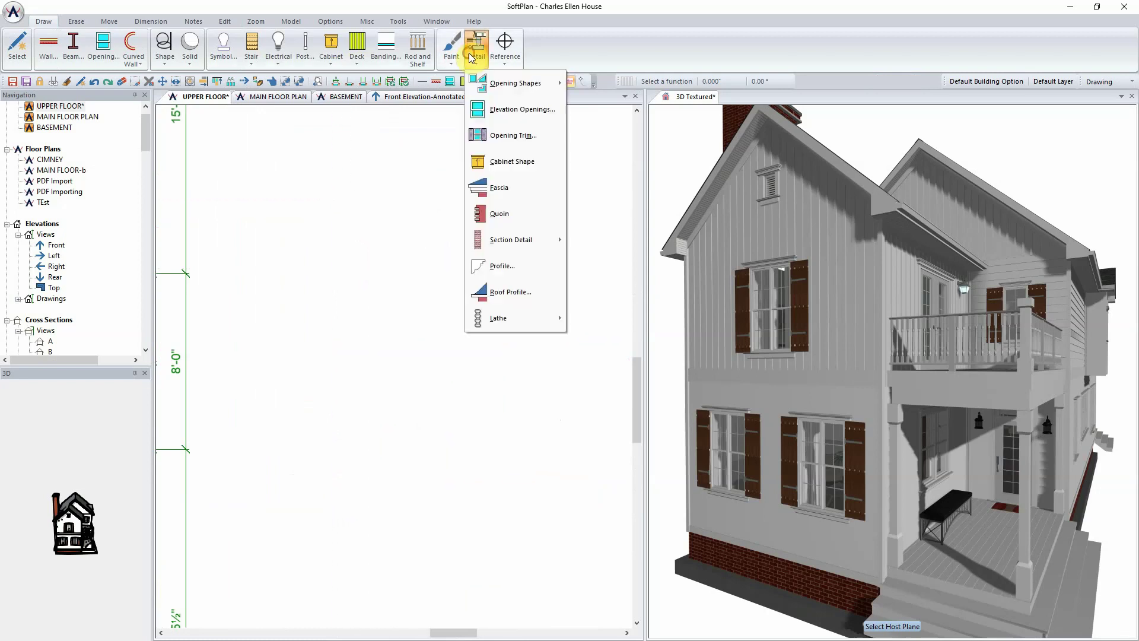
{"action": "left_click", "coordinate": [502, 265]}
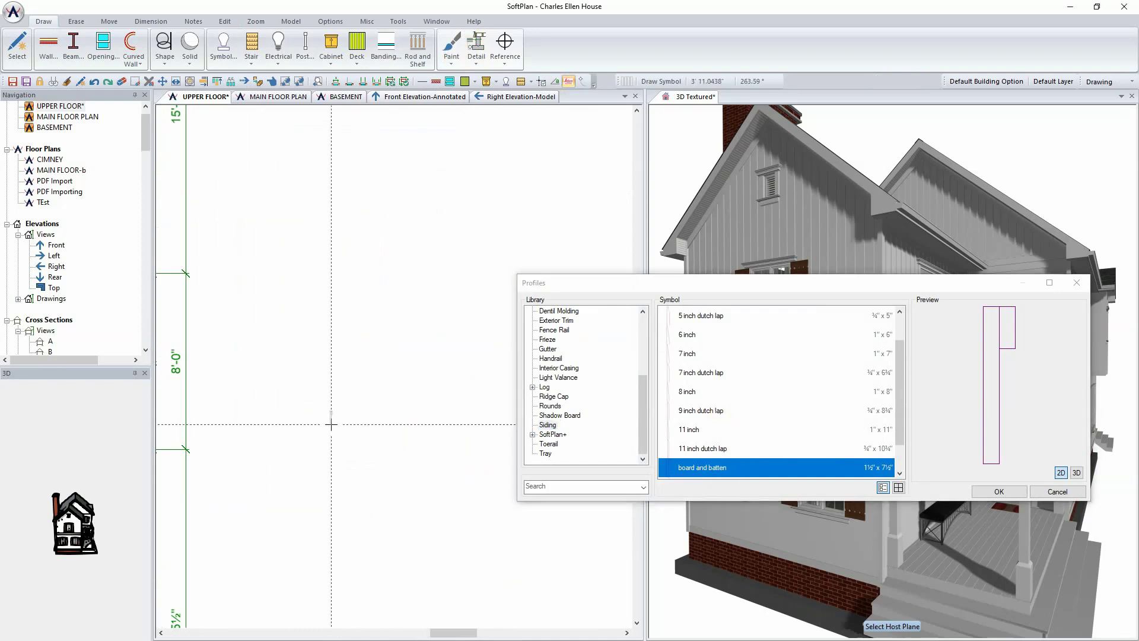
{"action": "left_click", "coordinate": [974, 491]}
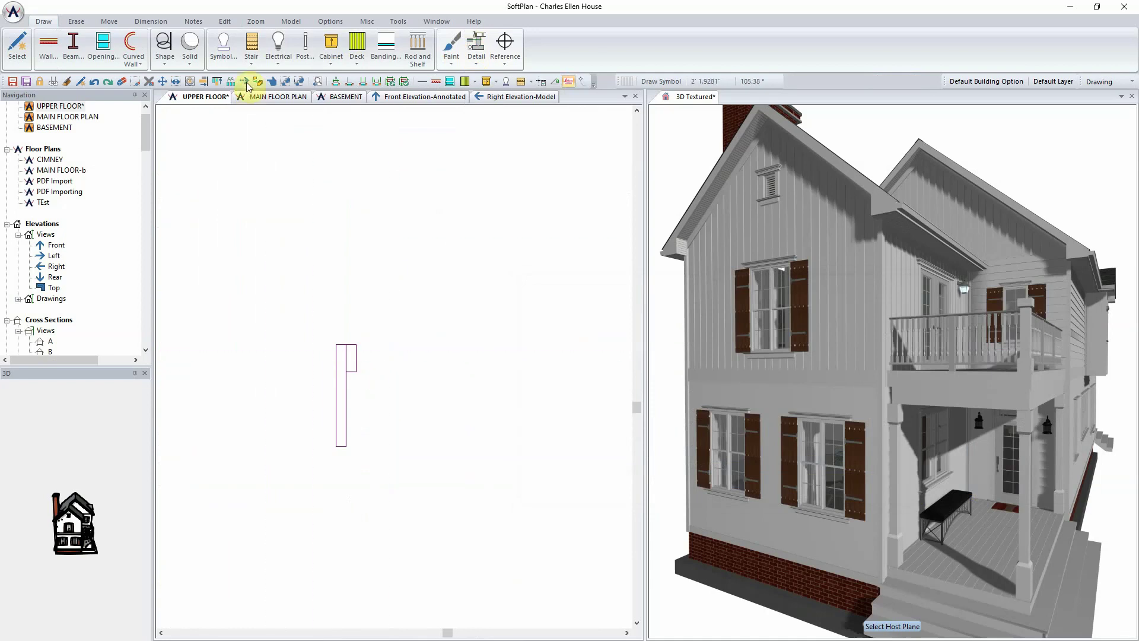
Step: Explode the placed board and batten profile into individual lines with Misc > Explode
{"action": "left_click", "coordinate": [363, 22]}
{"action": "left_click", "coordinate": [175, 47]}
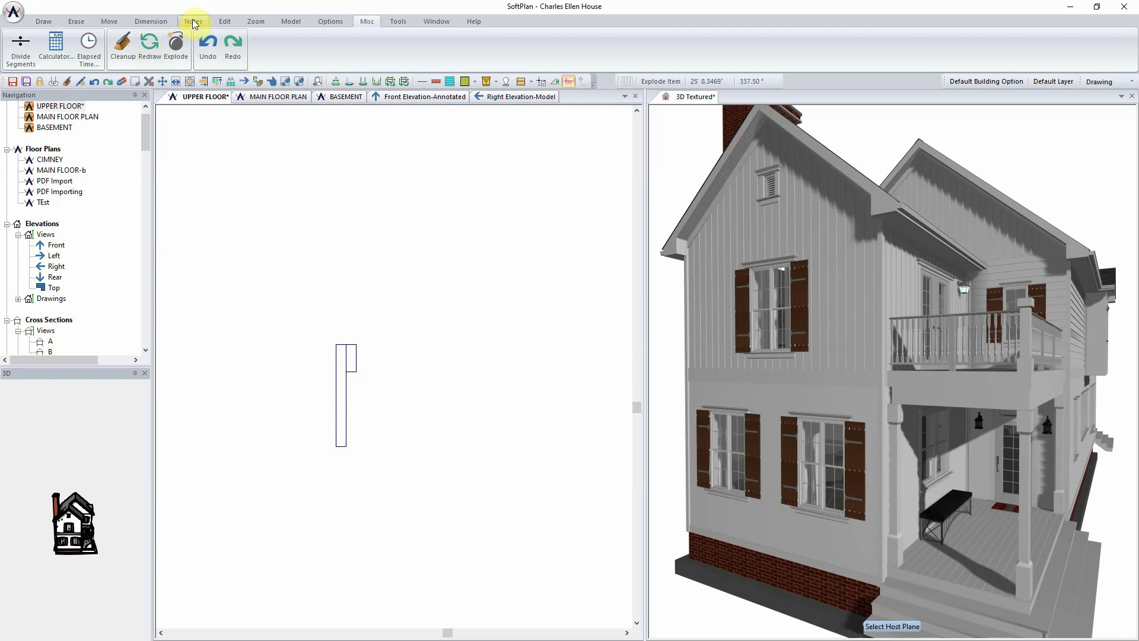
Step: Add item extension lines above and to the right of the profile rectangle
{"action": "left_click", "coordinate": [151, 21]}
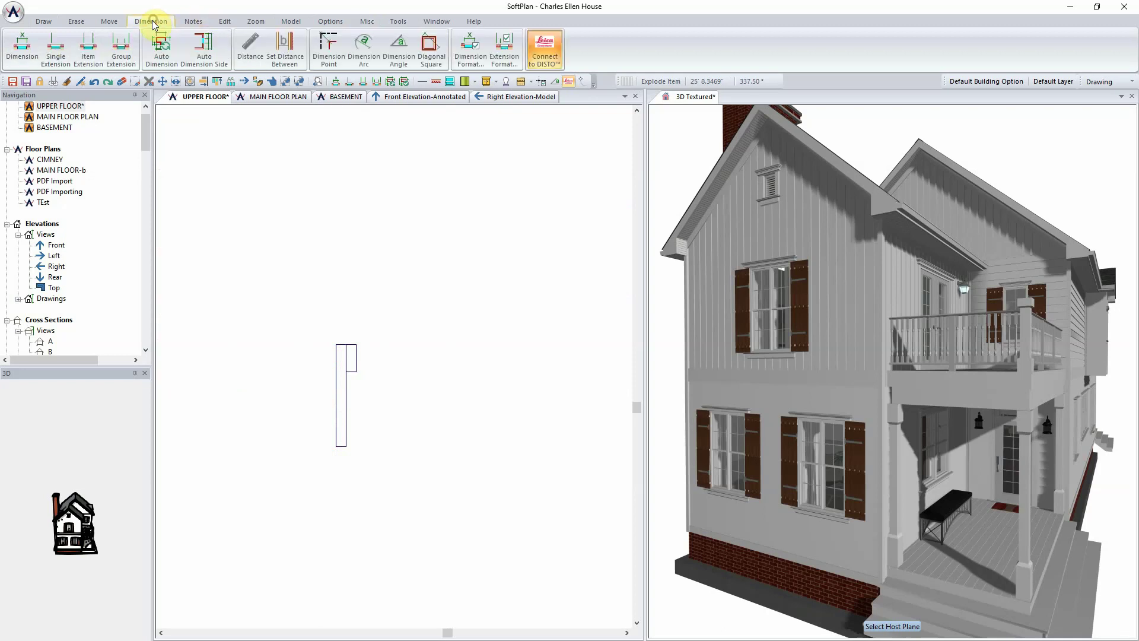
{"action": "left_click", "coordinate": [88, 47]}
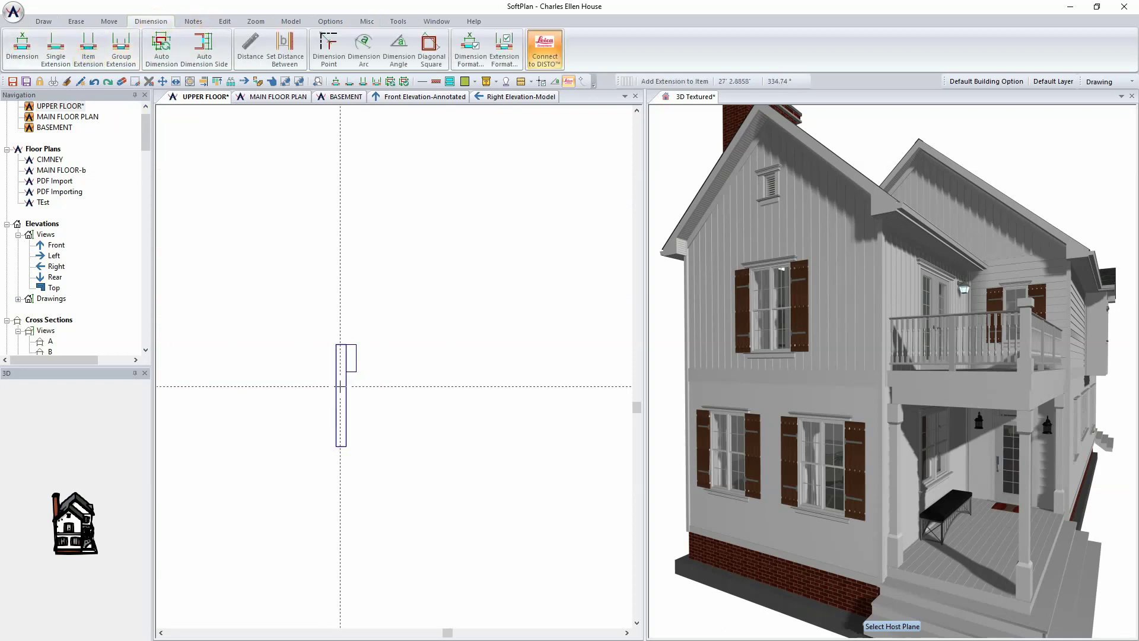
{"action": "left_click", "coordinate": [346, 383]}
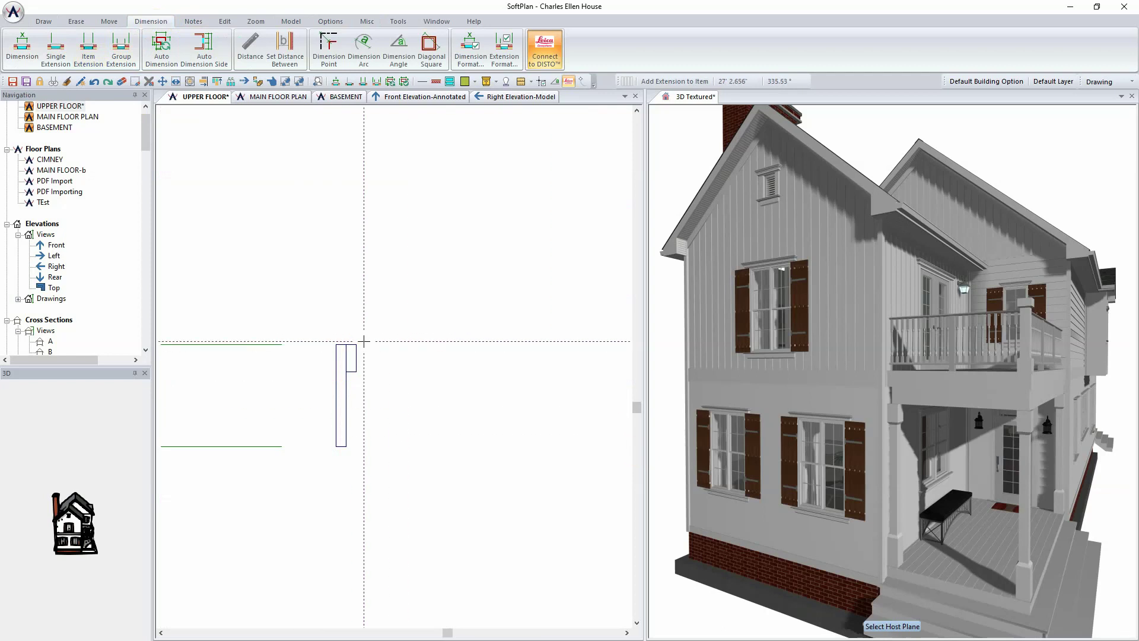
{"action": "left_click", "coordinate": [351, 141]}
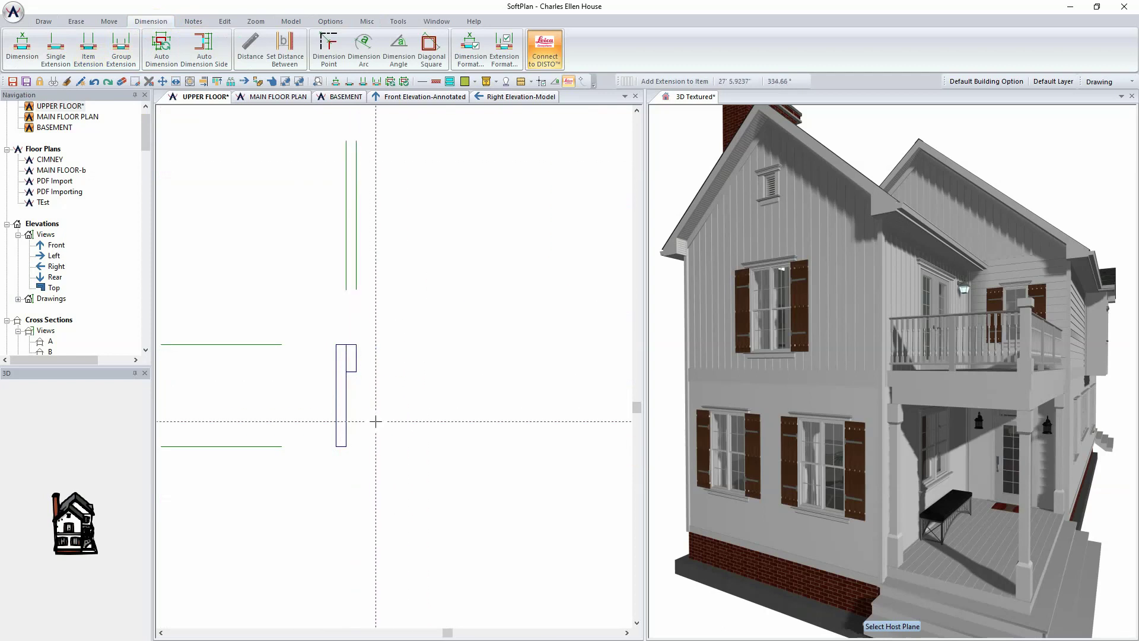
{"action": "left_click", "coordinate": [592, 365]}
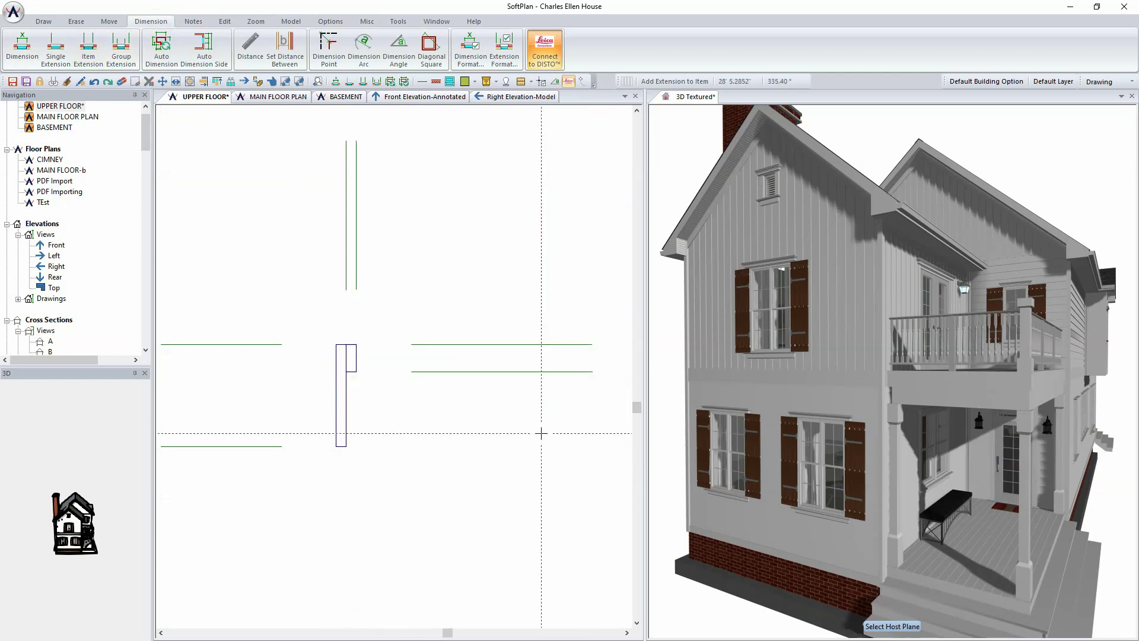
Step: Place the 2", ¾" and 7½" dimensions on the profile sketch
{"action": "left_click", "coordinate": [23, 44]}
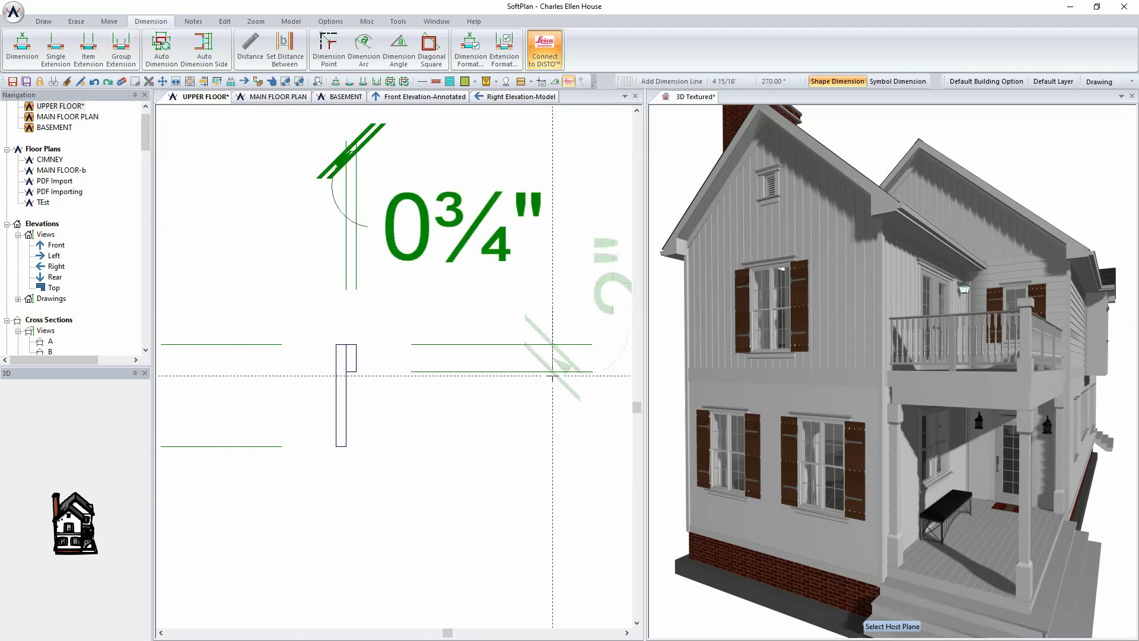
{"action": "scroll", "coordinate": [538, 377], "scroll_direction": "down", "scroll_amount": 1}
{"action": "left_click", "coordinate": [537, 378]}
{"action": "scroll", "coordinate": [537, 377], "scroll_direction": "down", "scroll_amount": 1}
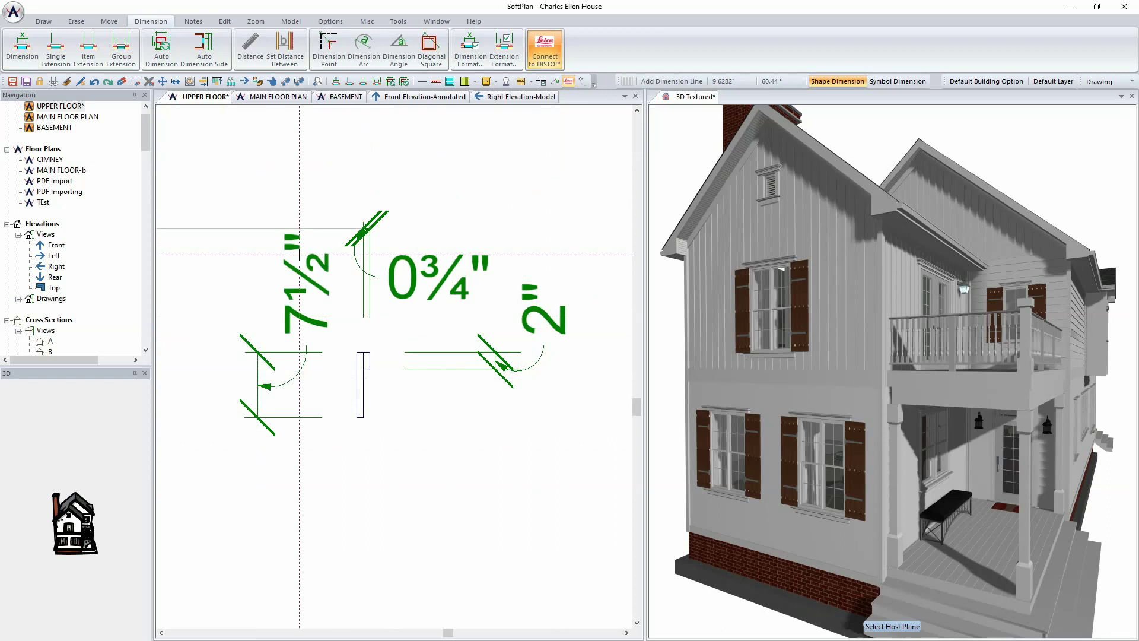
Step: Change the 7½" dimension to 11½", extending the profile downward
{"action": "right_click", "coordinate": [307, 285]}
{"action": "left_click", "coordinate": [332, 309]}
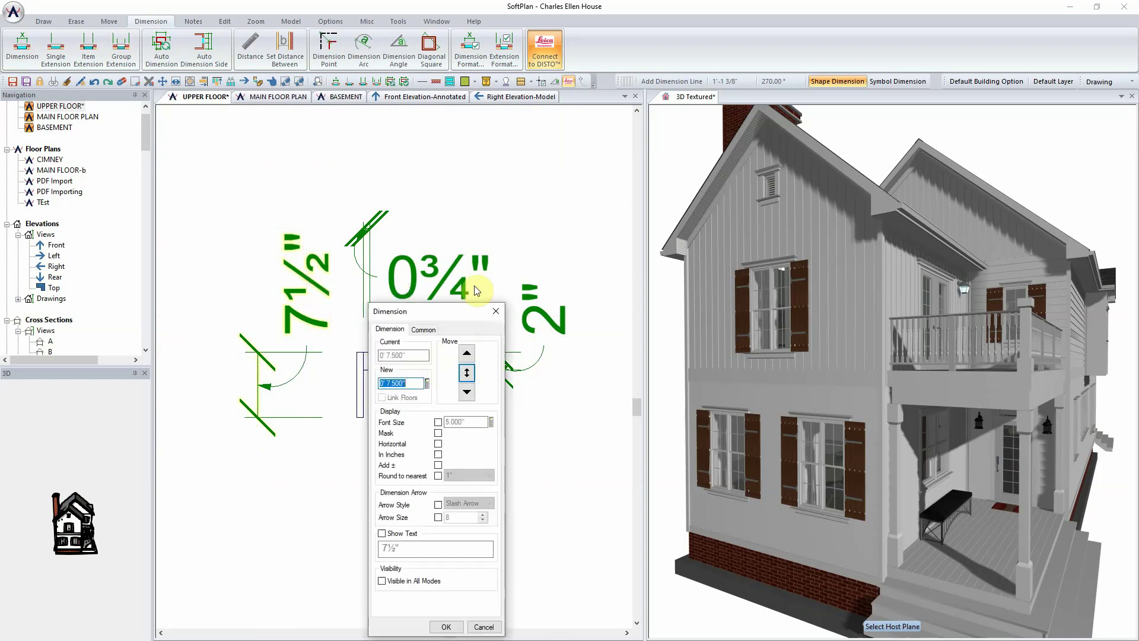
{"action": "type", "text": "11.5"}
{"action": "key", "text": "Tab"}
{"action": "left_click", "coordinate": [467, 394]}
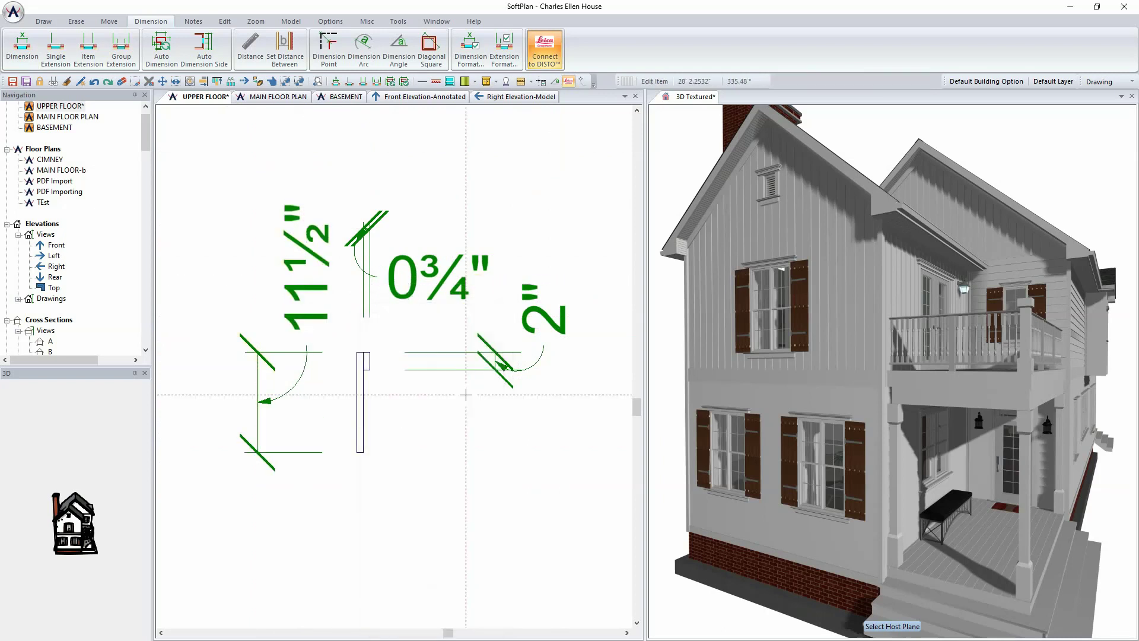
Step: Change the 2" dimension to 3½" and save the UPPER FLOOR drawing
{"action": "double_click", "coordinate": [543, 316]}
{"action": "type", "text": "3."}
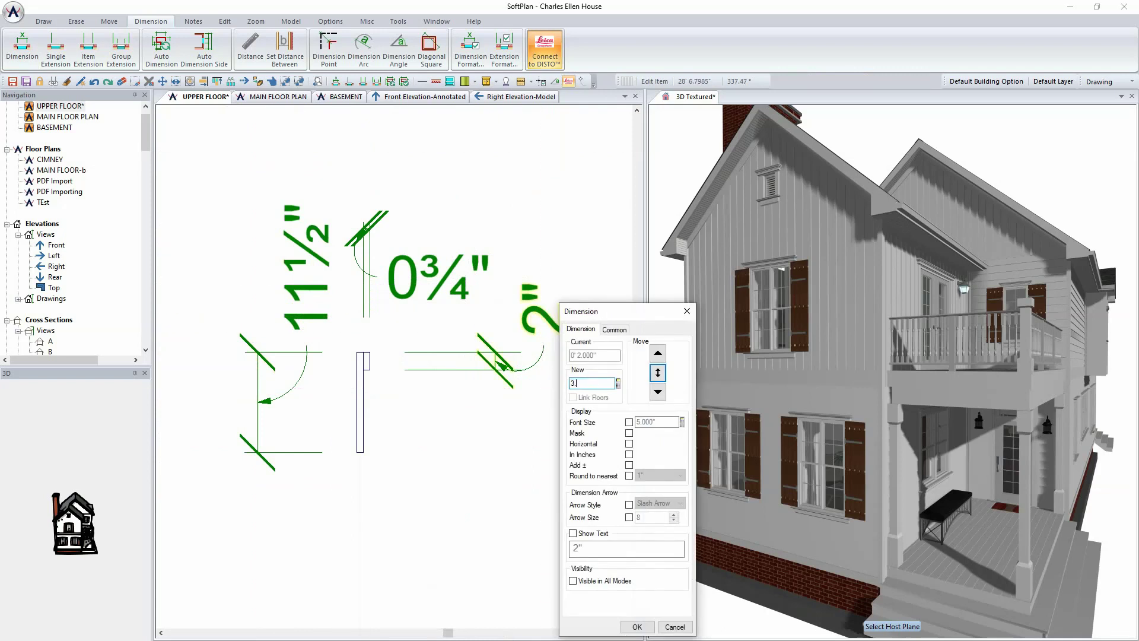
{"action": "type", "text": "5"}
{"action": "key", "text": "Tab"}
{"action": "left_click", "coordinate": [657, 392]}
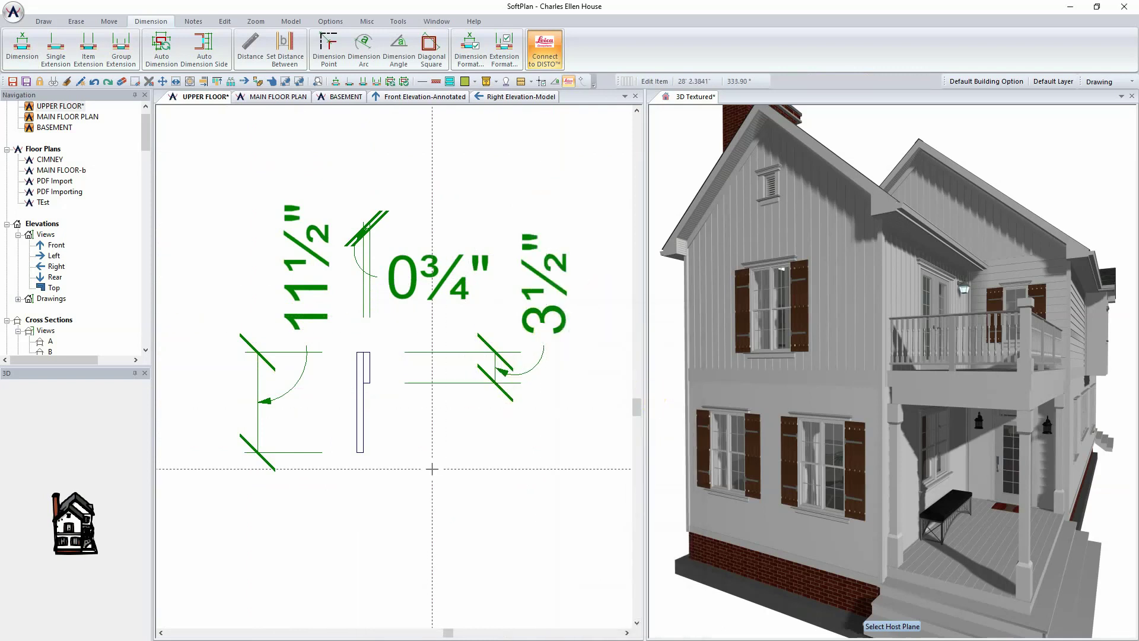
{"action": "left_click", "coordinate": [12, 82]}
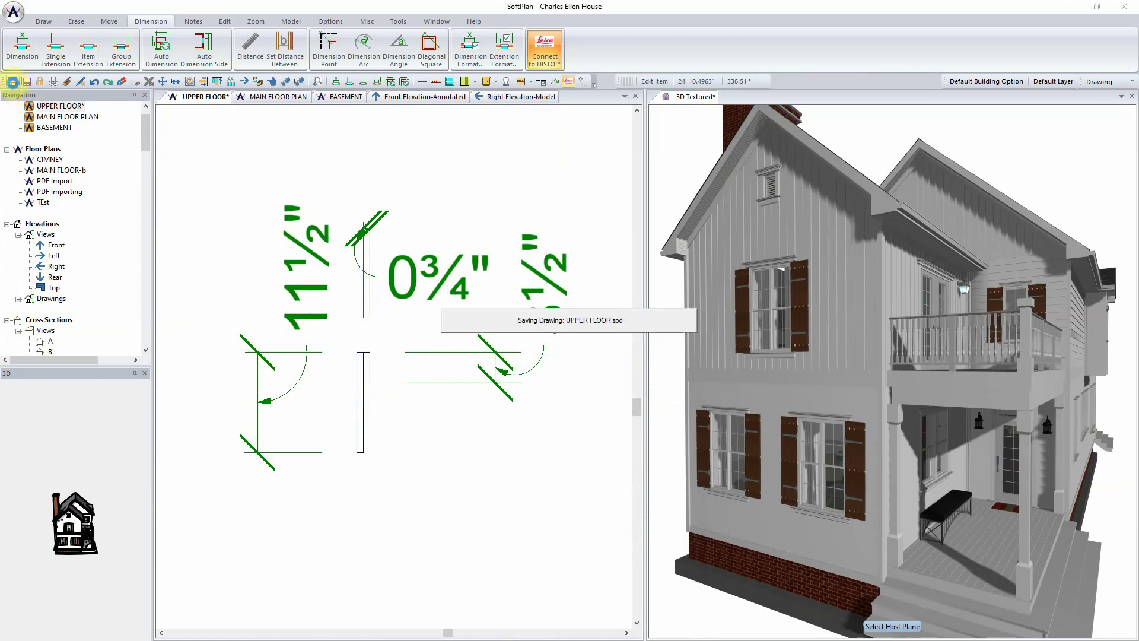
Step: Open the System Library's Siding profiles and select the existing board and batten profile
{"action": "left_click", "coordinate": [12, 16]}
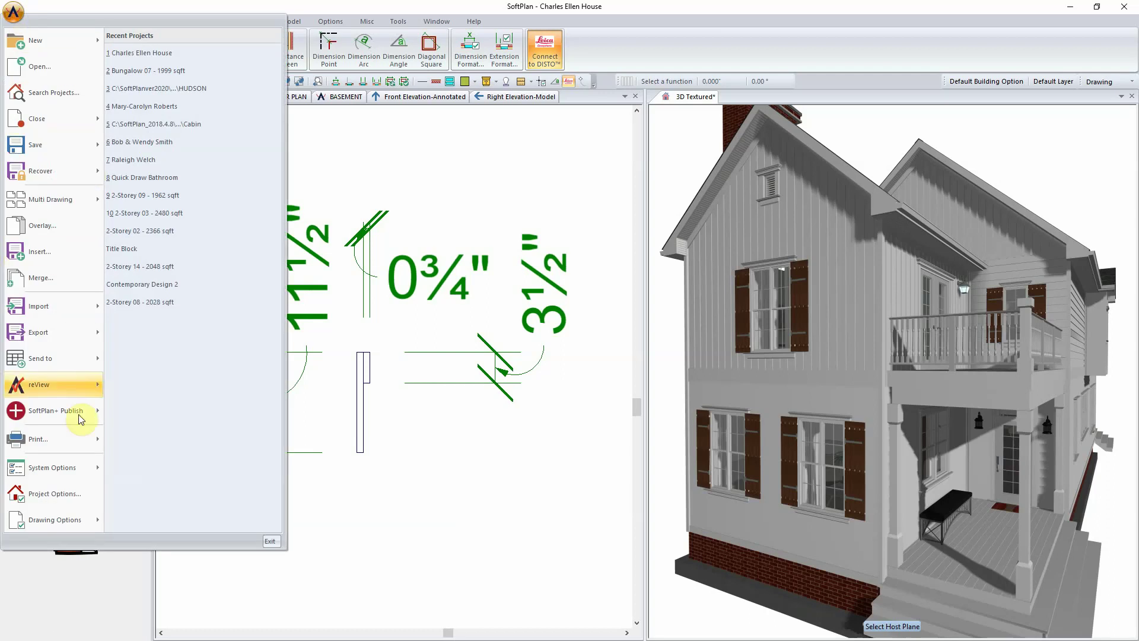
{"action": "mouse_move", "coordinate": [75, 467]}
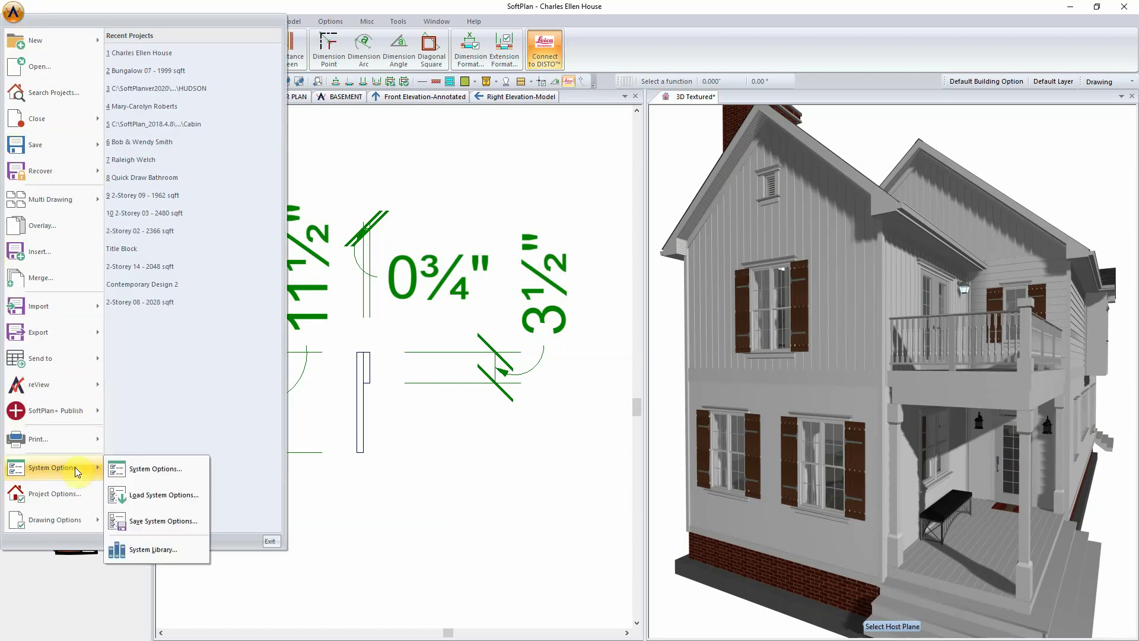
{"action": "left_click", "coordinate": [169, 541]}
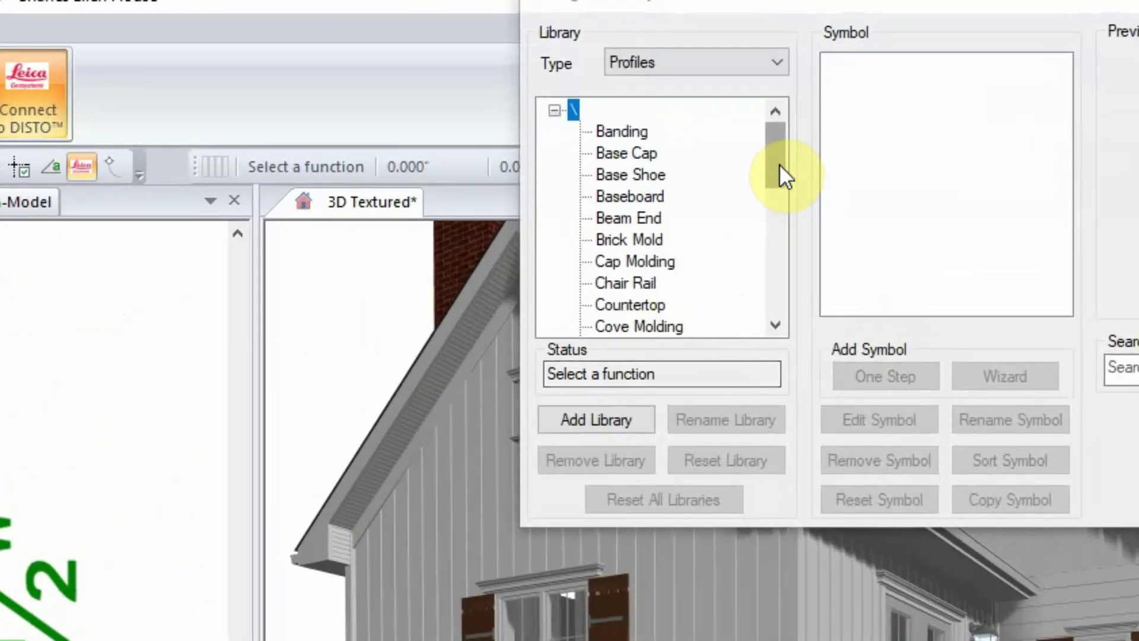
{"action": "left_click_drag", "start_coordinate": [826, 125], "coordinate": [827, 182]}
{"action": "left_click_drag", "start_coordinate": [777, 236], "coordinate": [778, 275]}
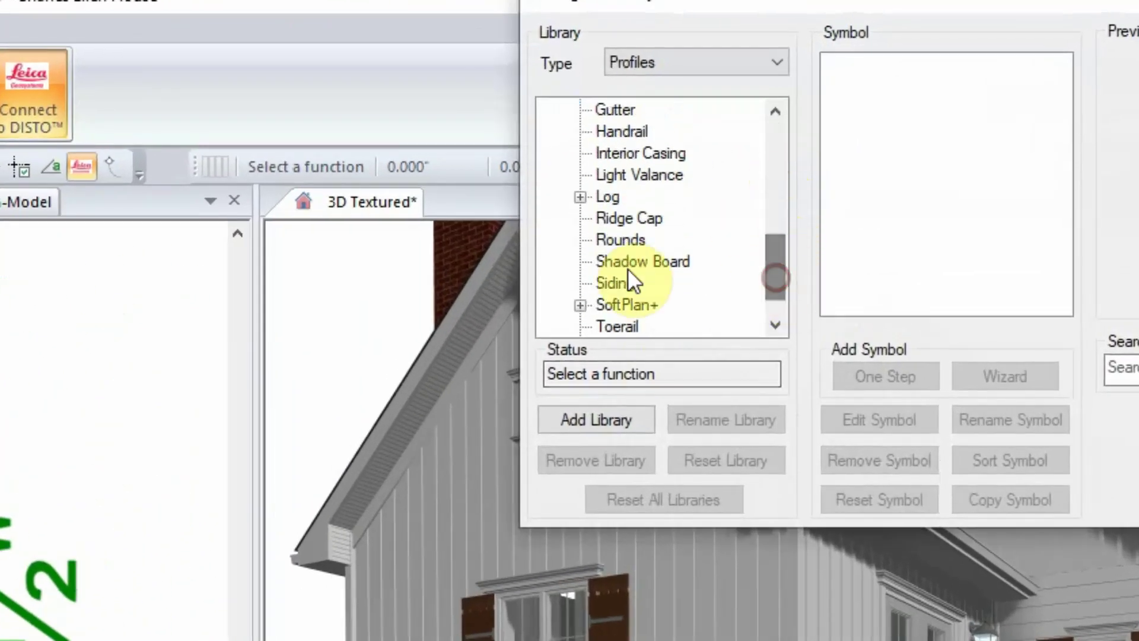
{"action": "left_click", "coordinate": [615, 282]}
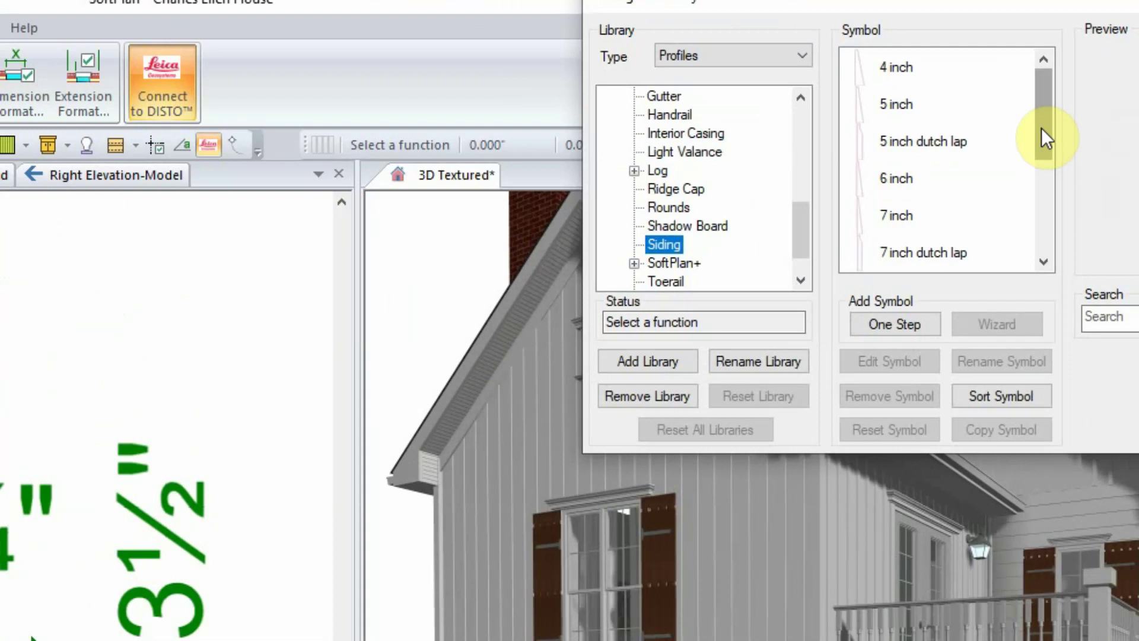
{"action": "left_click_drag", "start_coordinate": [1060, 145], "coordinate": [1059, 212]}
{"action": "left_click_drag", "start_coordinate": [1027, 152], "coordinate": [1026, 186]}
{"action": "left_click", "coordinate": [924, 181]}
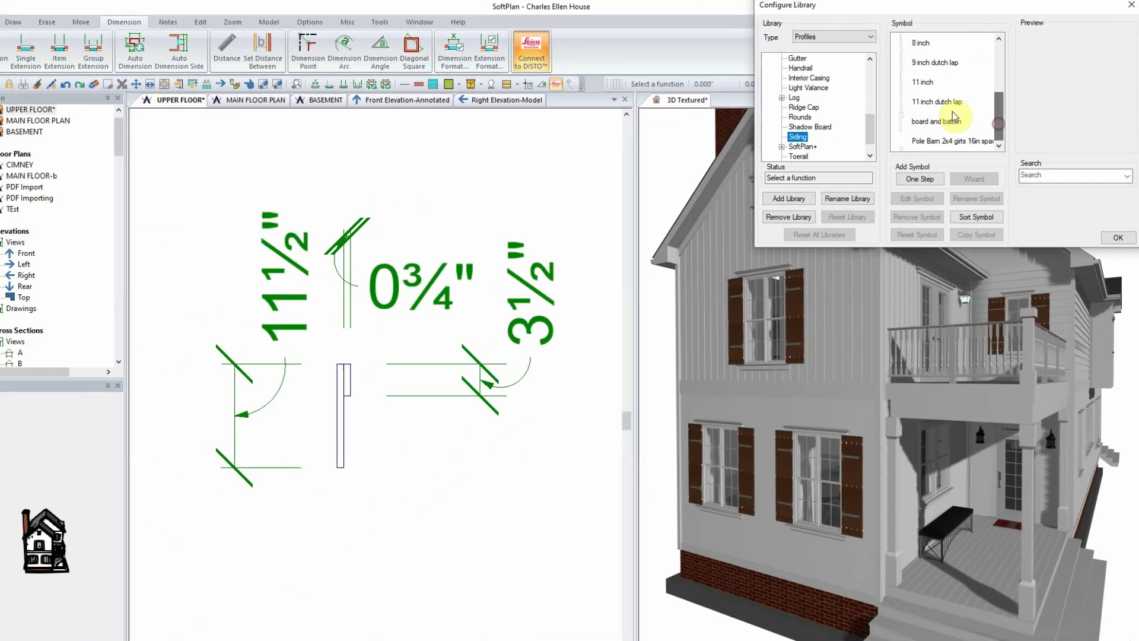
Step: Capture the profile drawing as a new siding profile named 'board & batten option B' and save it
{"action": "left_click", "coordinate": [929, 174]}
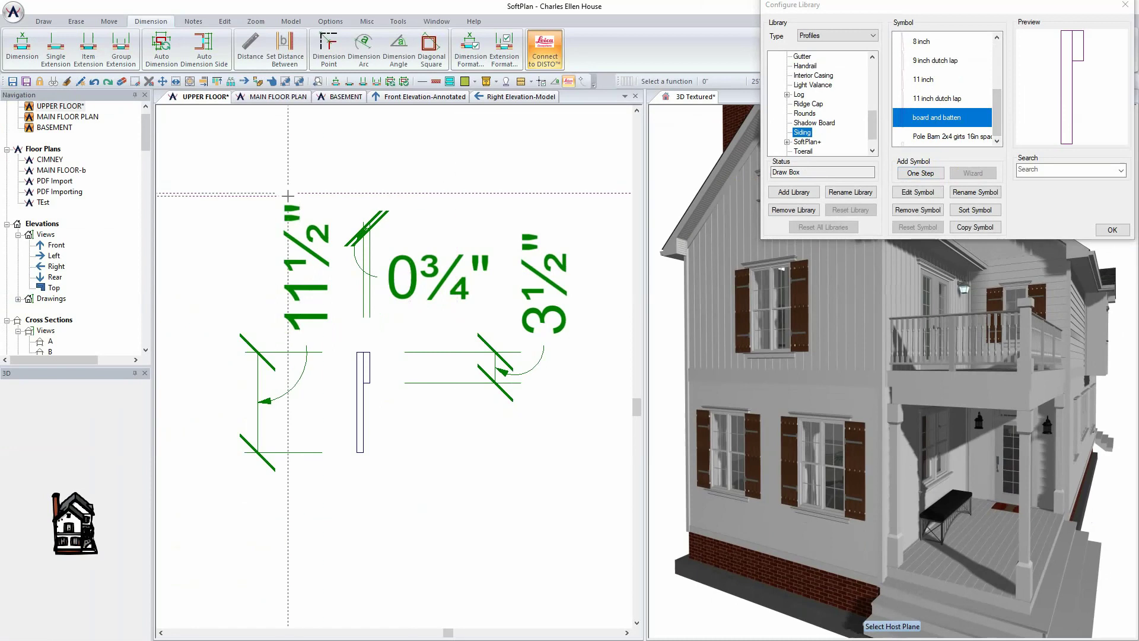
{"action": "left_click", "coordinate": [305, 321]}
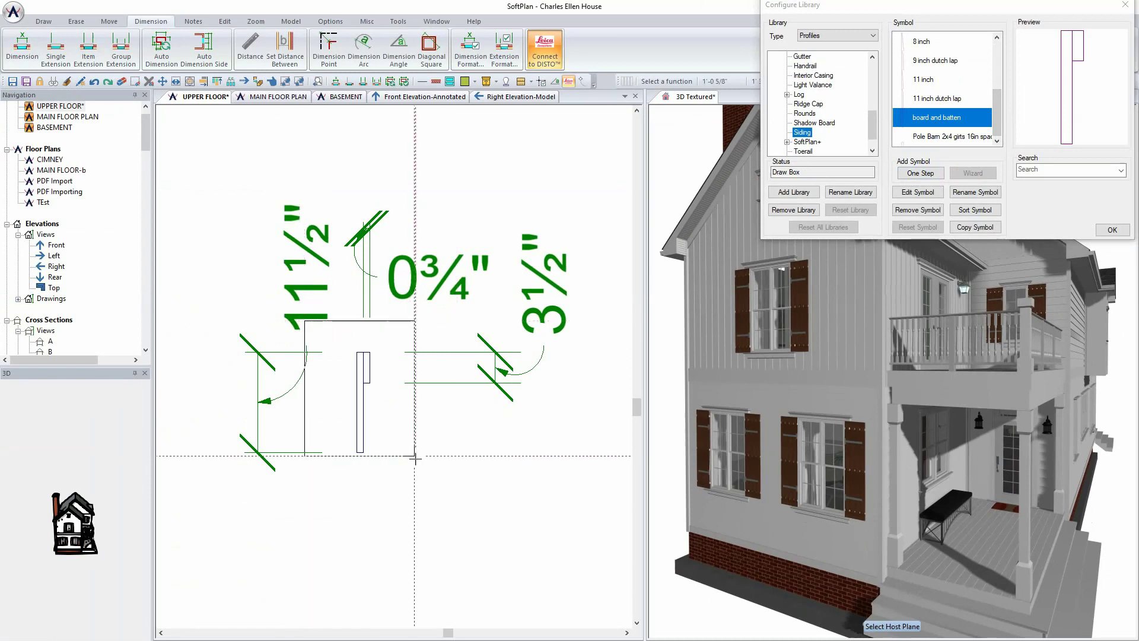
{"action": "left_click", "coordinate": [430, 490]}
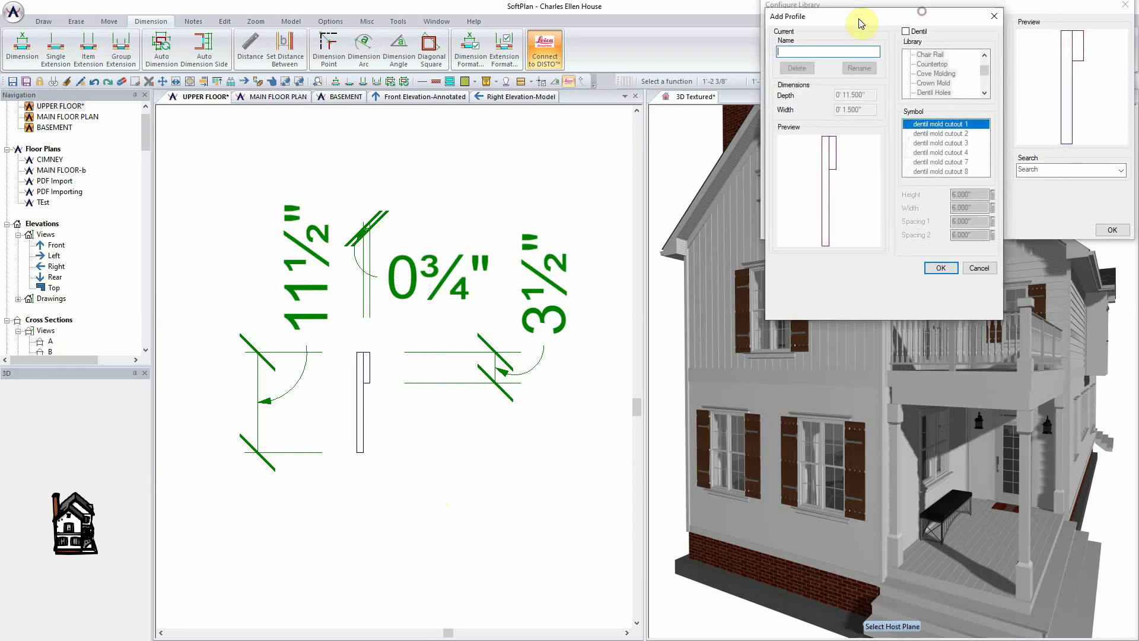
{"action": "left_click_drag", "start_coordinate": [861, 24], "coordinate": [686, 96]}
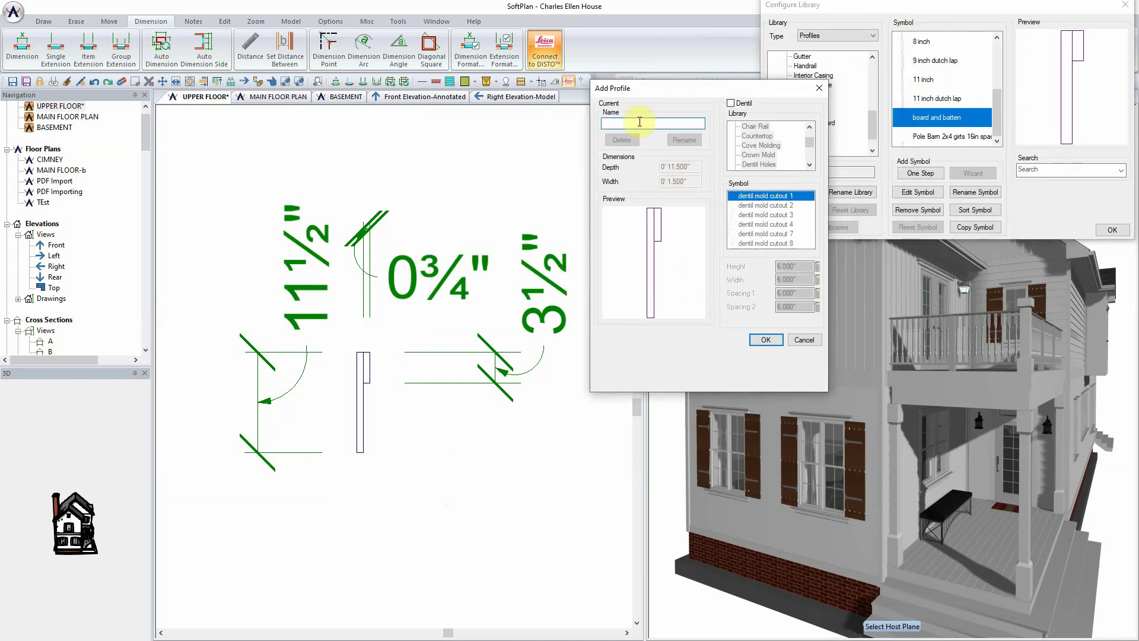
{"action": "type", "text": "board & batten option B"}
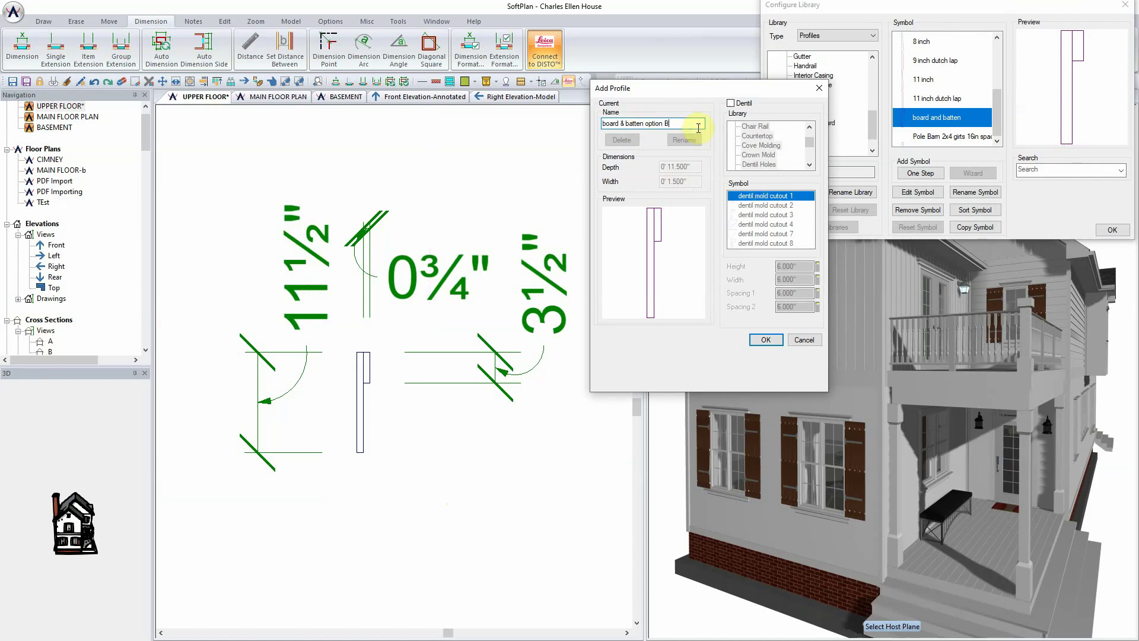
{"action": "left_click", "coordinate": [766, 340]}
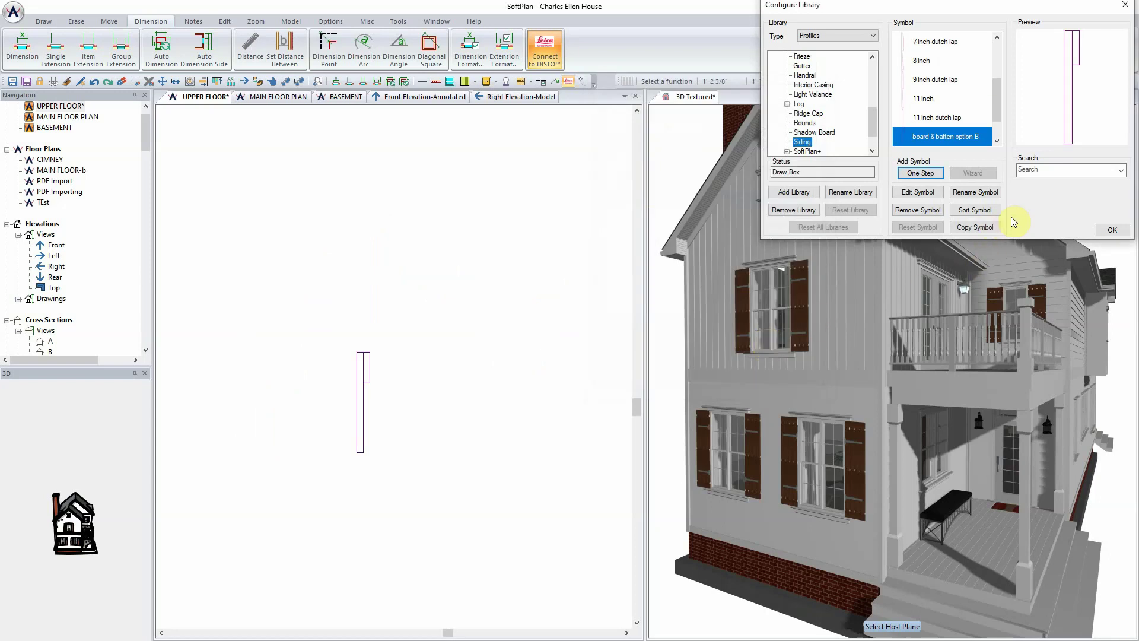
{"action": "left_click", "coordinate": [1113, 230]}
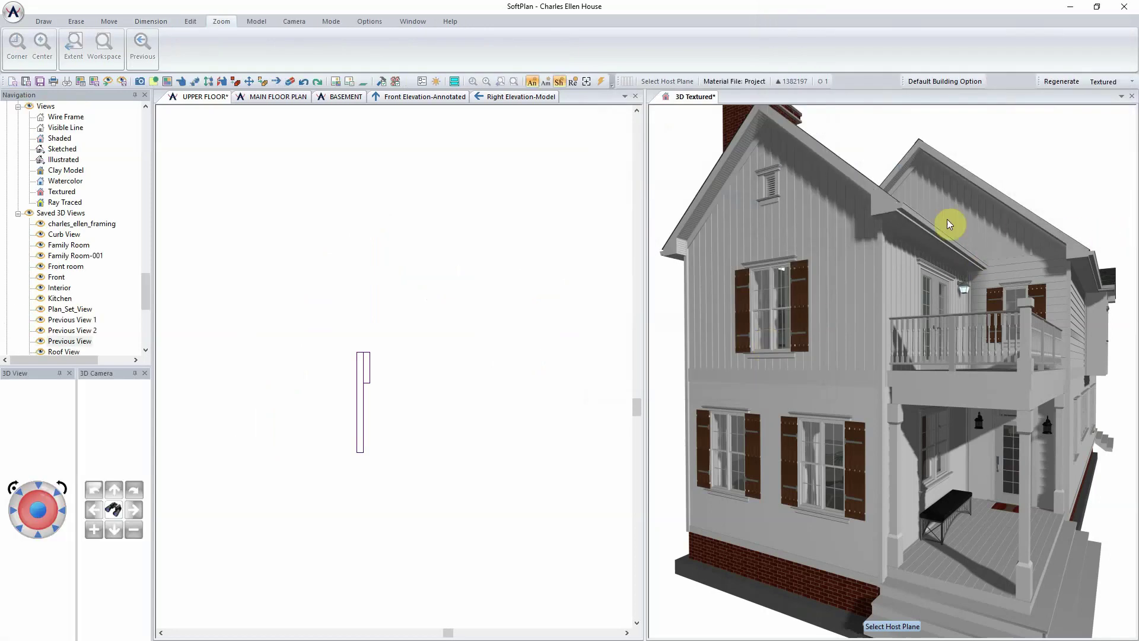
Step: Zoom the upper floor plan to its extents, then return to the Right Elevation-Model view
{"action": "left_click", "coordinate": [195, 98]}
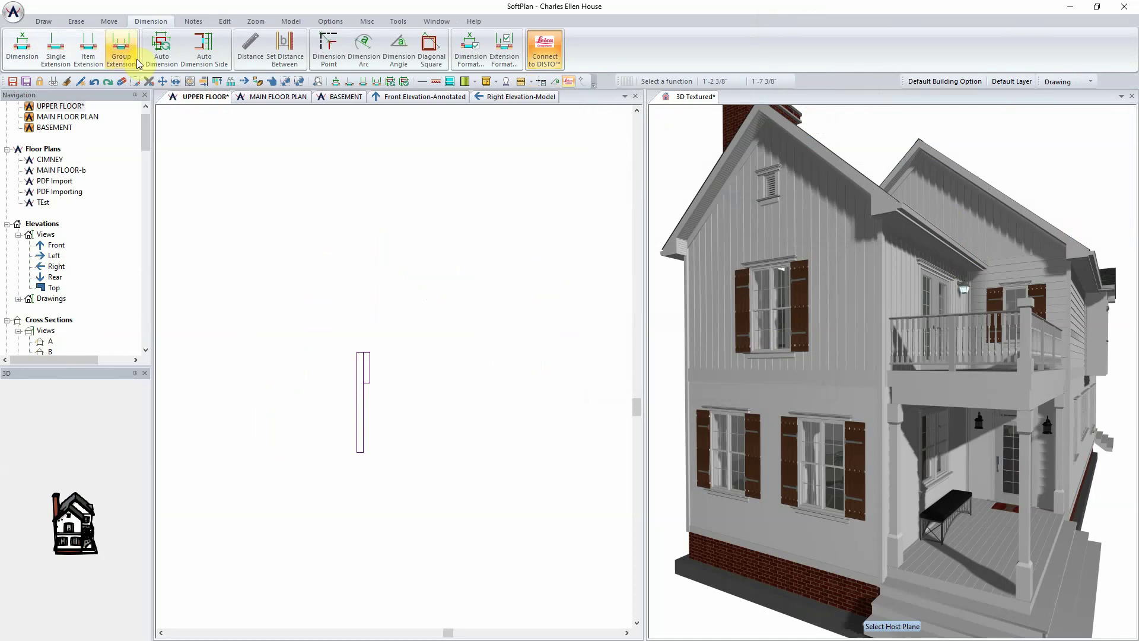
{"action": "left_click", "coordinate": [256, 22]}
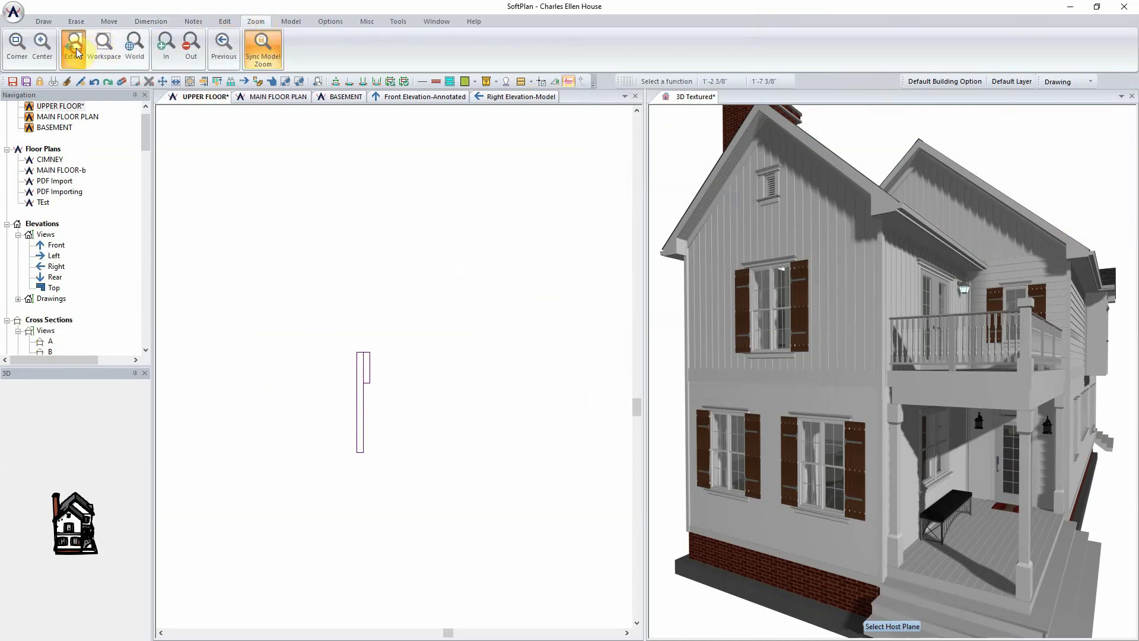
{"action": "left_click", "coordinate": [74, 42]}
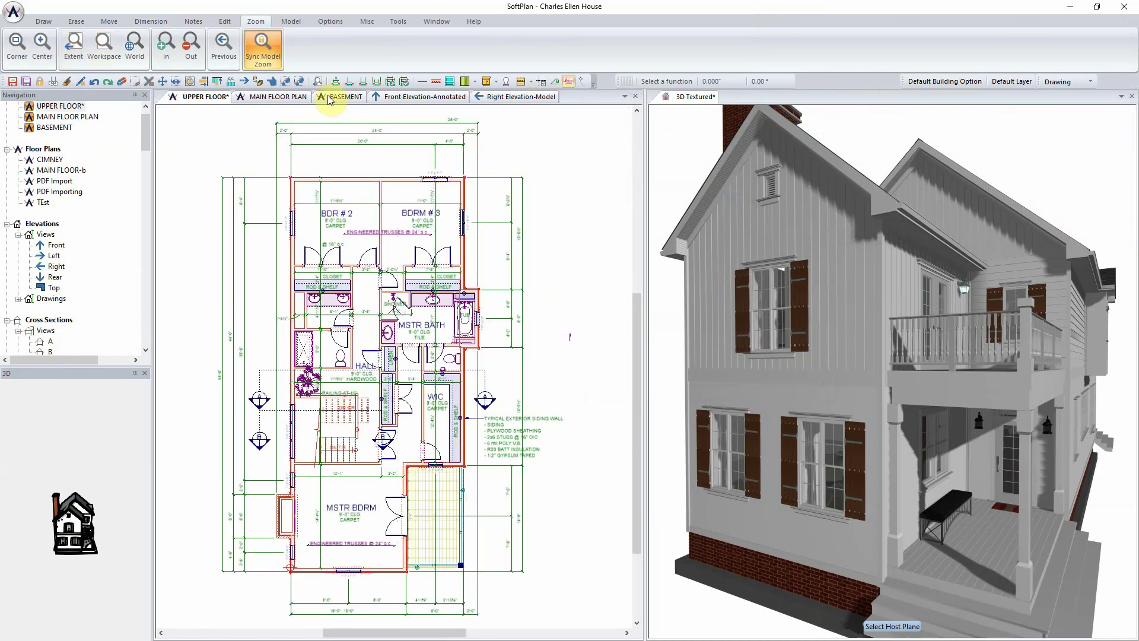
{"action": "left_click", "coordinate": [524, 98]}
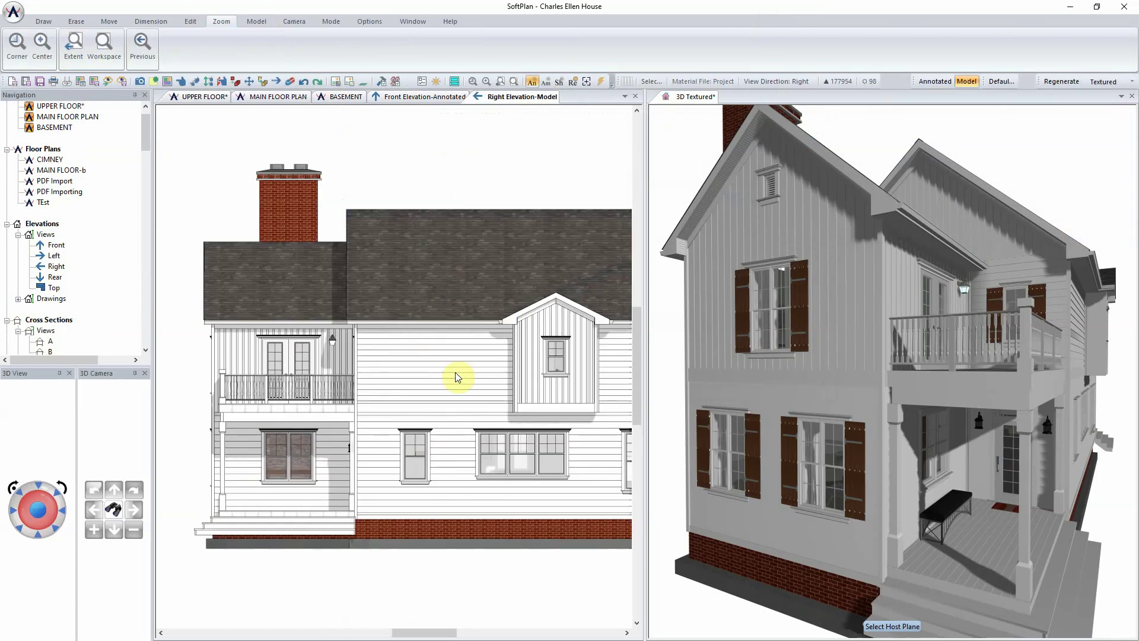
Step: Set the dormer wall's Board And Batten layer profile to 'board & batten option B' and apply
{"action": "right_click", "coordinate": [527, 362]}
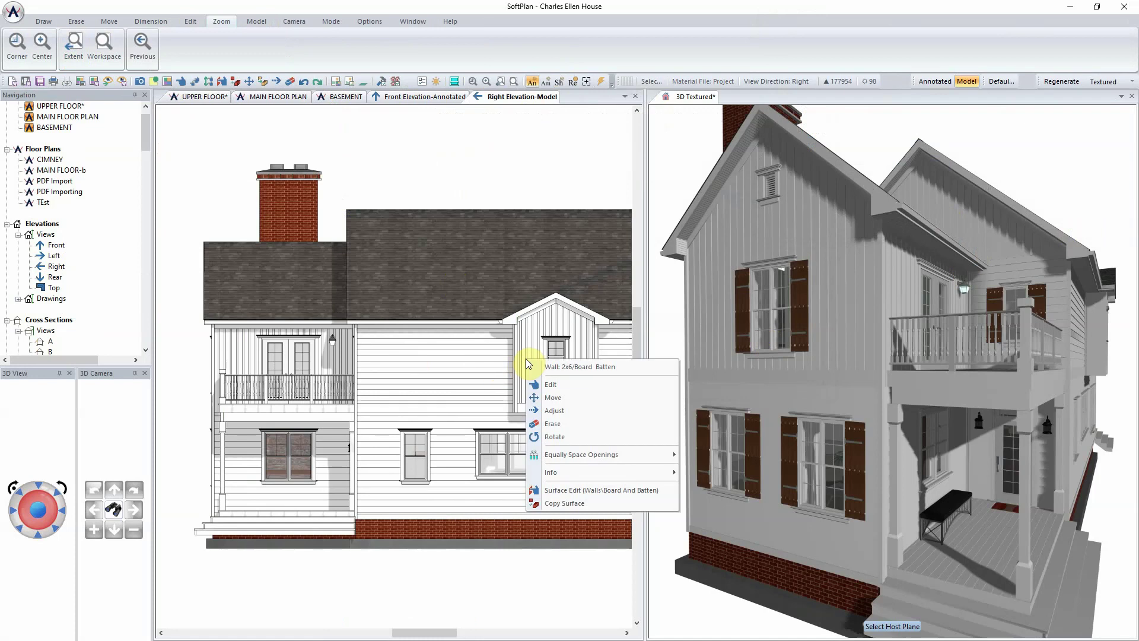
{"action": "left_click", "coordinate": [556, 386]}
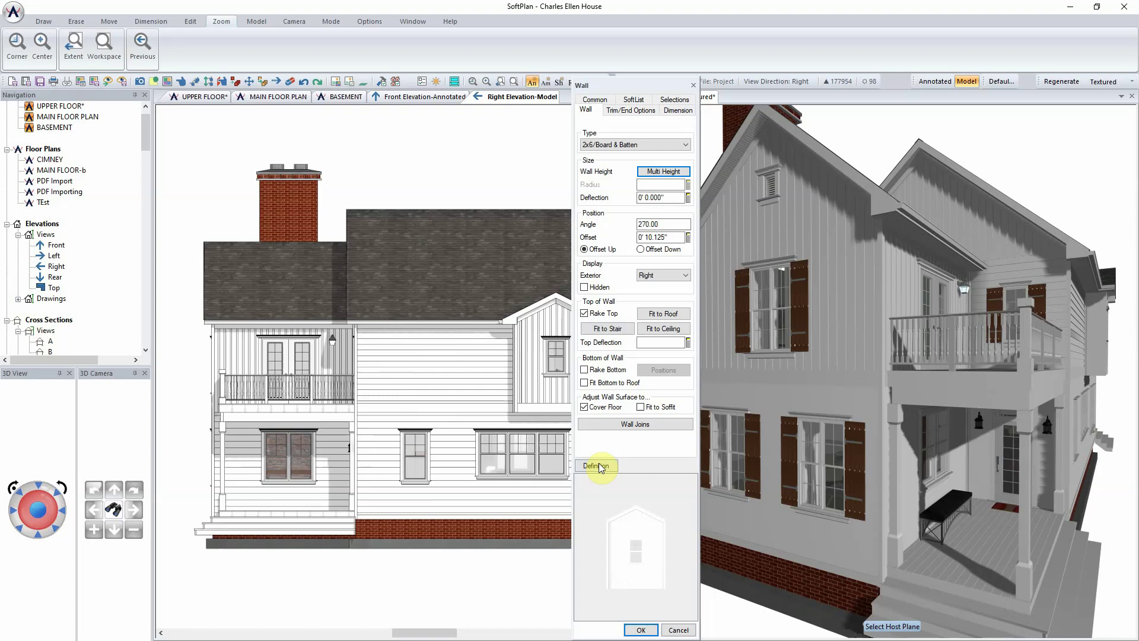
{"action": "left_click", "coordinate": [598, 466]}
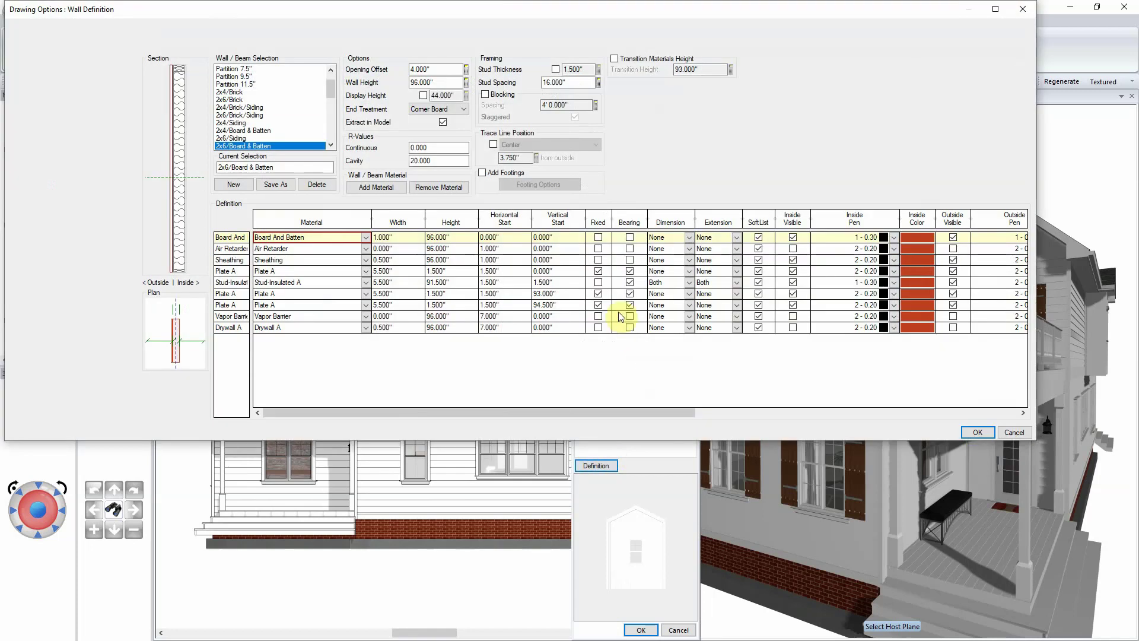
{"action": "left_click_drag", "start_coordinate": [335, 412], "coordinate": [700, 433]}
{"action": "left_click", "coordinate": [888, 241]}
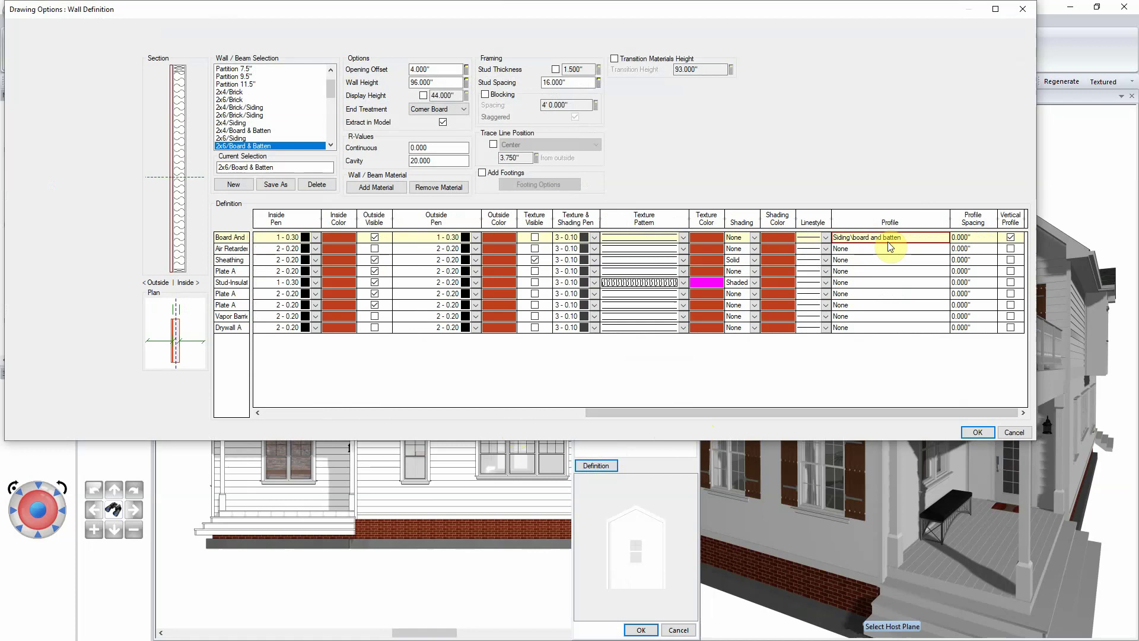
{"action": "double_click", "coordinate": [889, 244]}
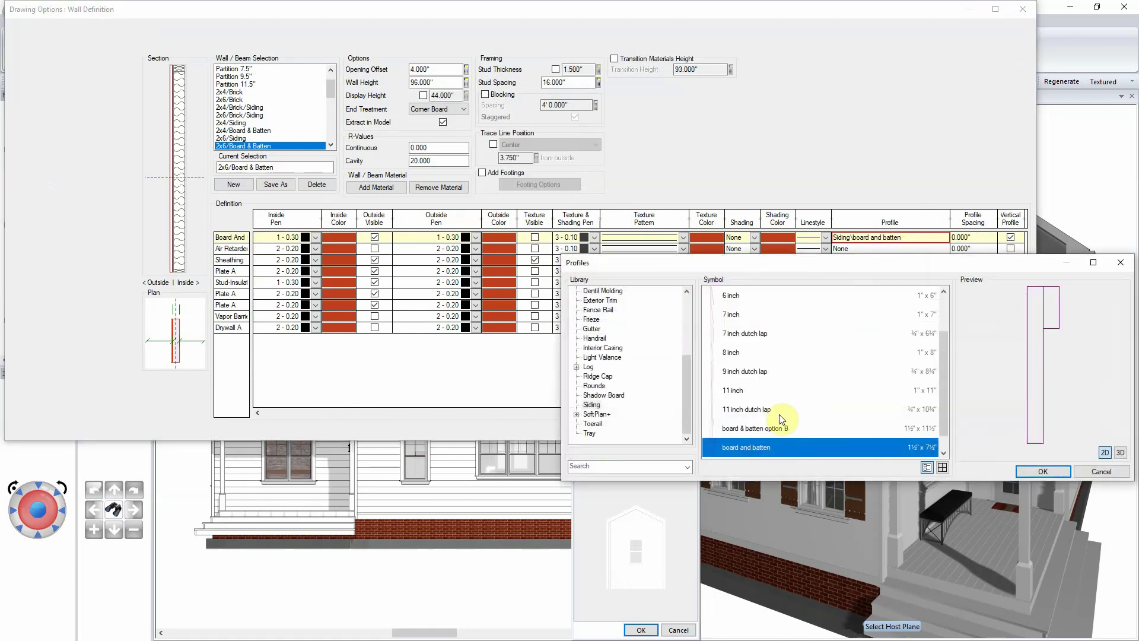
{"action": "left_click", "coordinate": [769, 430]}
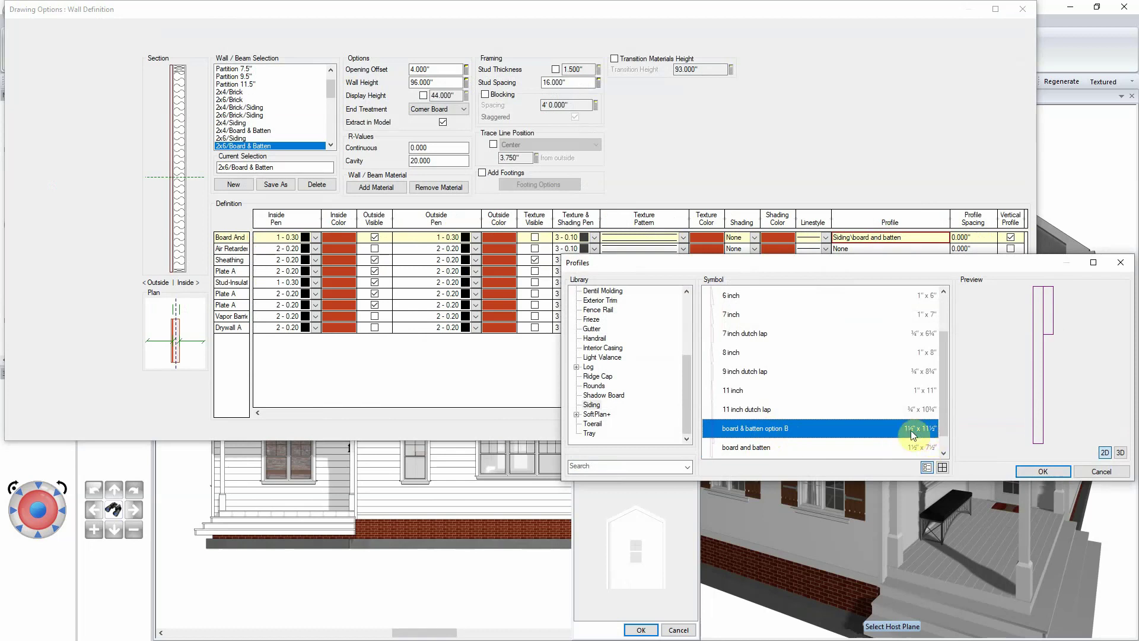
{"action": "left_click", "coordinate": [1038, 471]}
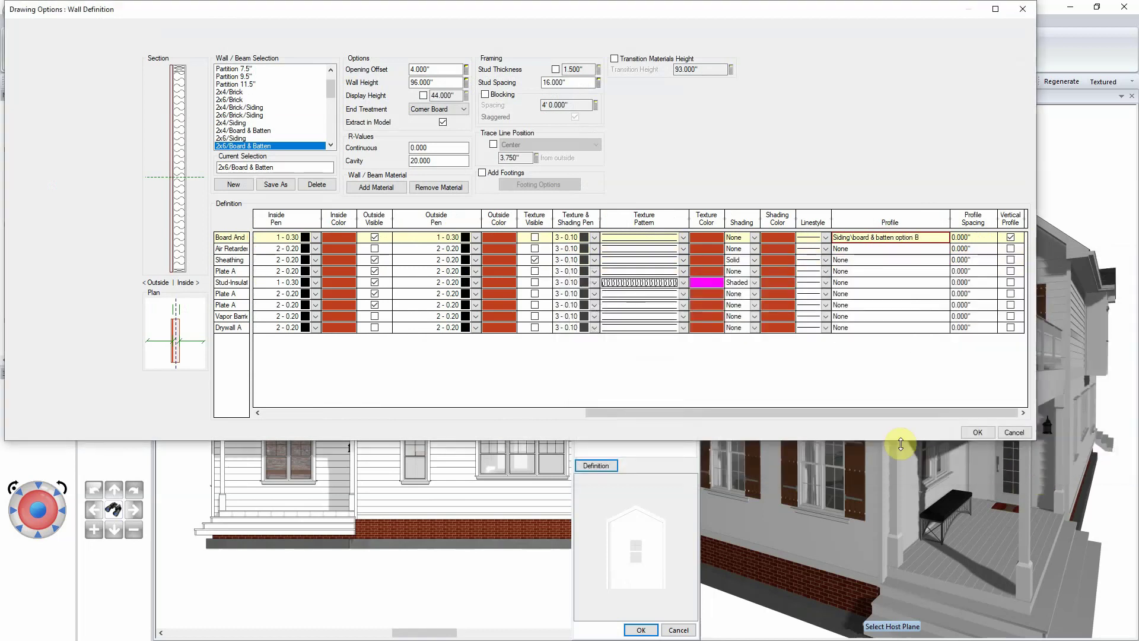
{"action": "left_click", "coordinate": [982, 432]}
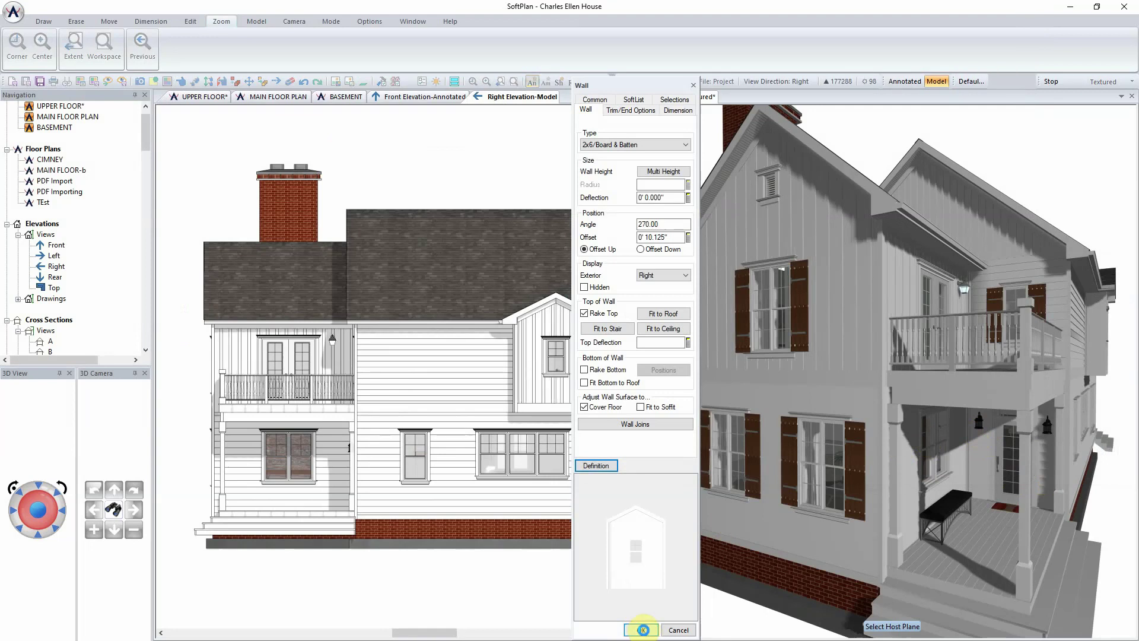
{"action": "left_click", "coordinate": [643, 629]}
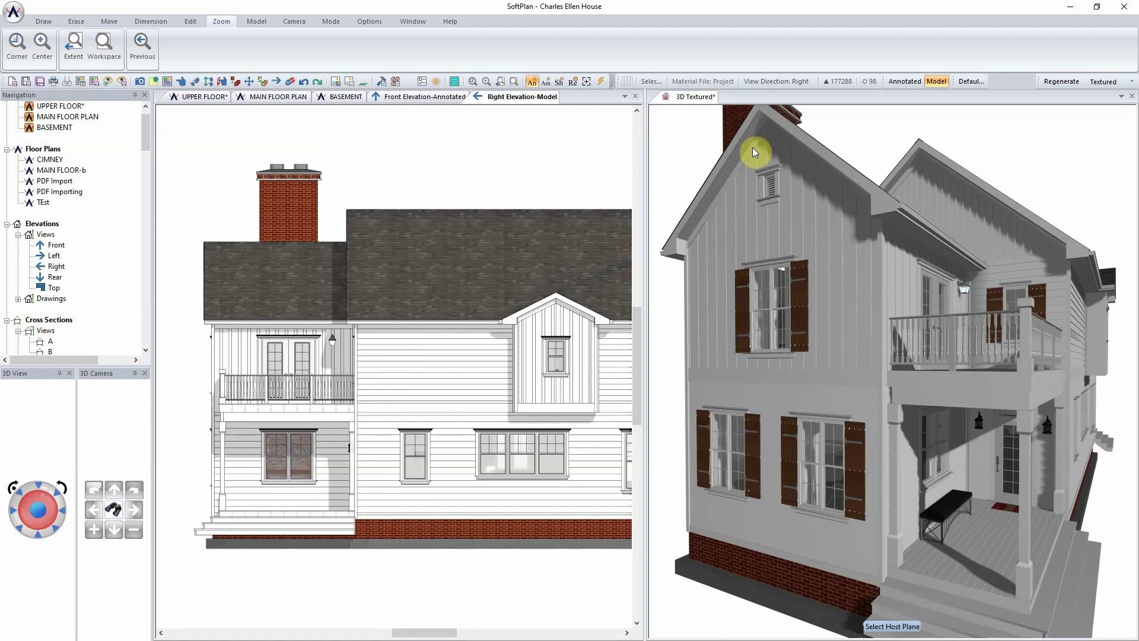
Step: Make the 3D Textured view fill the workspace and raise the camera to show the roof
{"action": "right_click", "coordinate": [688, 97]}
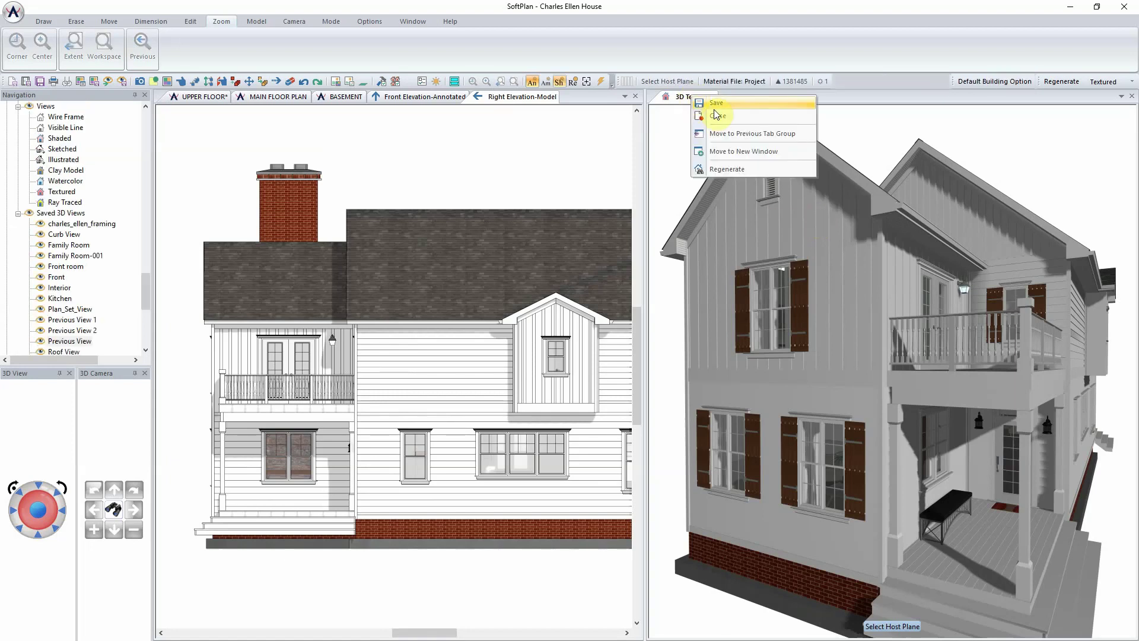
{"action": "left_click", "coordinate": [737, 134]}
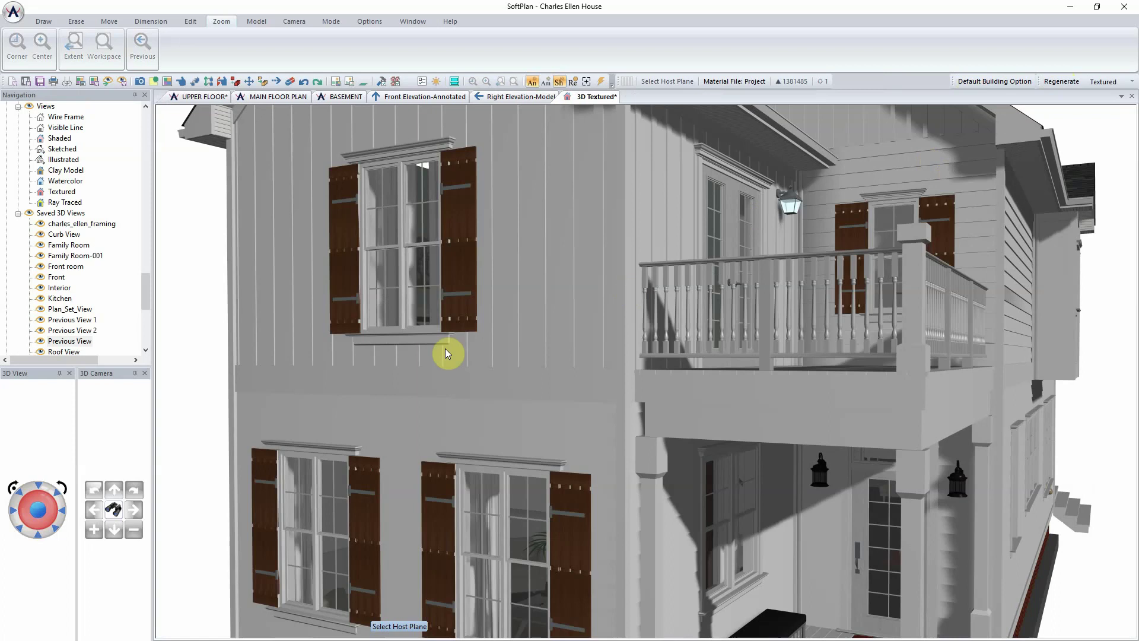
{"action": "left_click", "coordinate": [113, 490]}
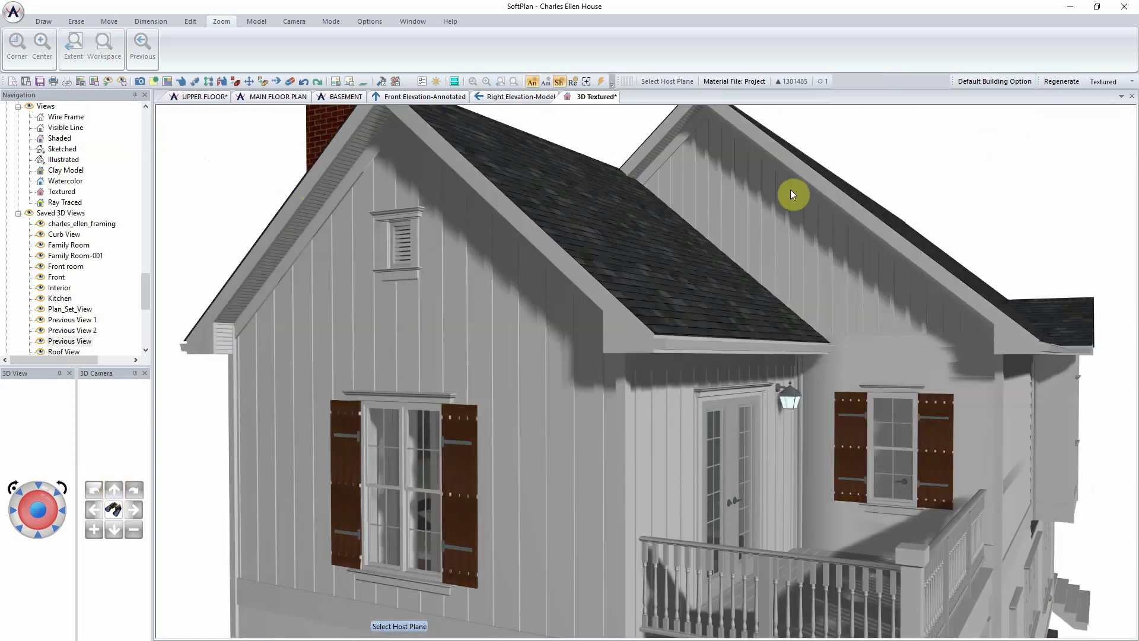
Step: Change the roof's gable end profile to 'board & batten option B' and apply
{"action": "right_click", "coordinate": [838, 197]}
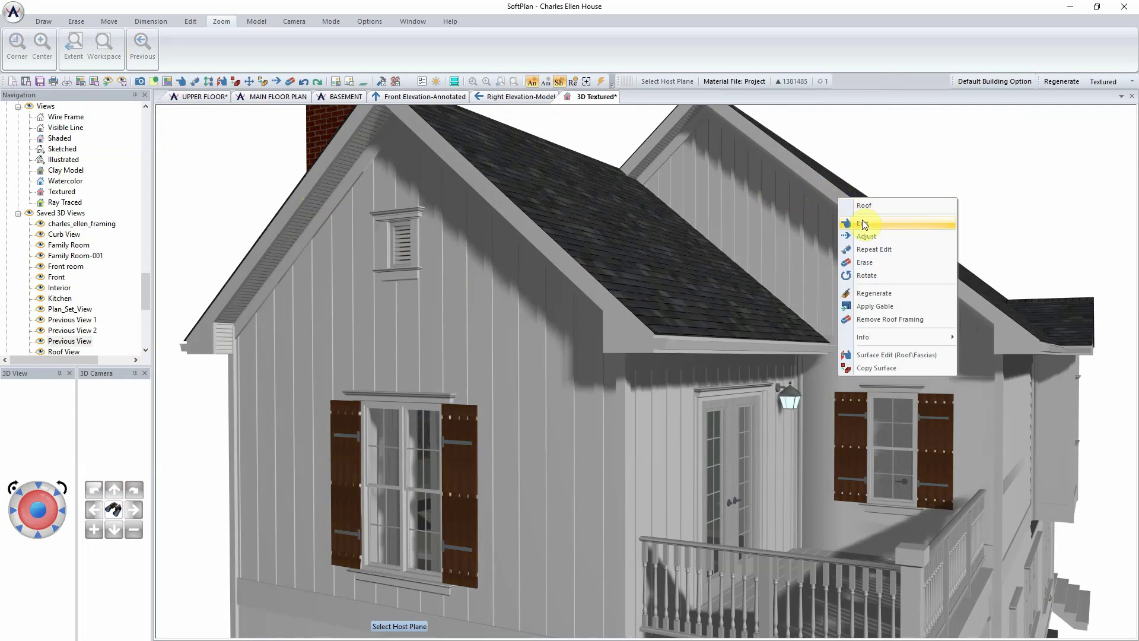
{"action": "left_click", "coordinate": [863, 224]}
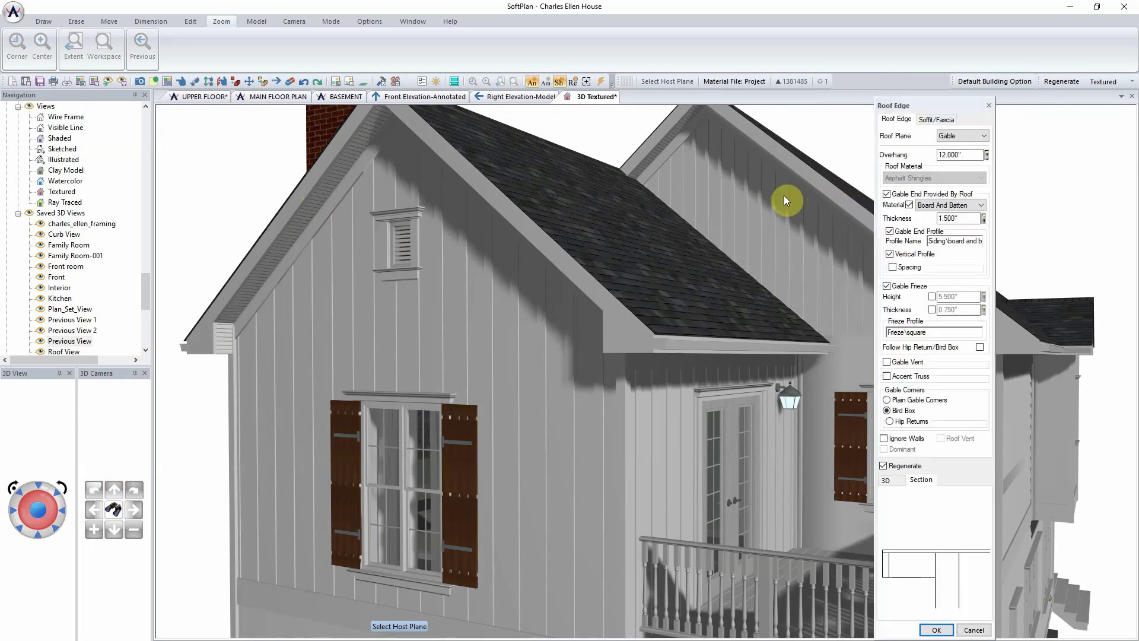
{"action": "left_click", "coordinate": [948, 238]}
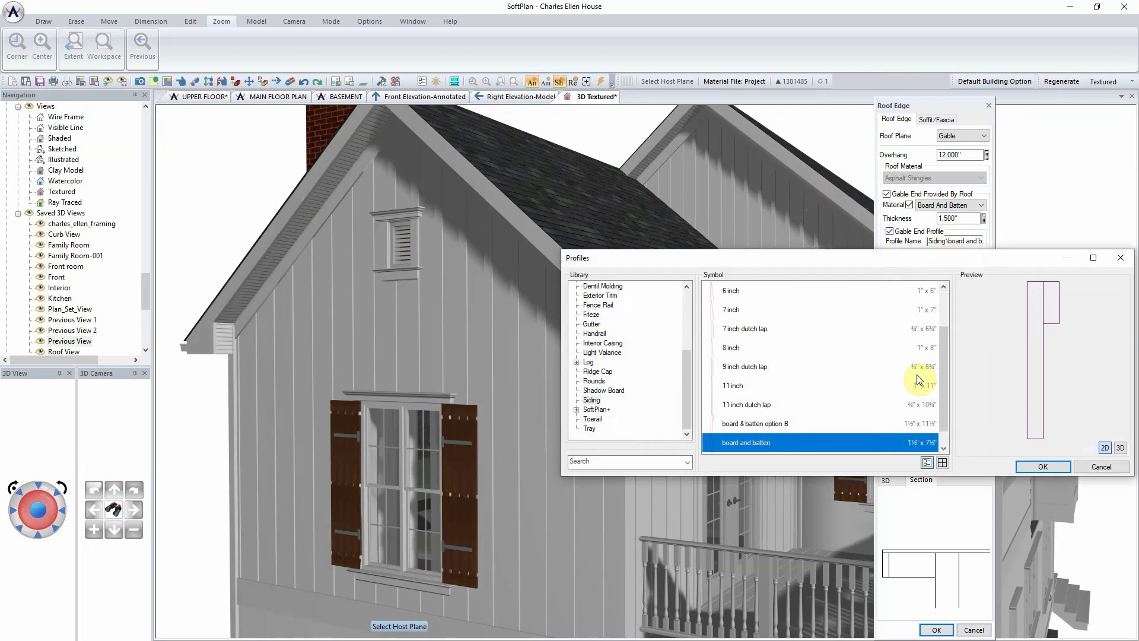
{"action": "left_click", "coordinate": [781, 425]}
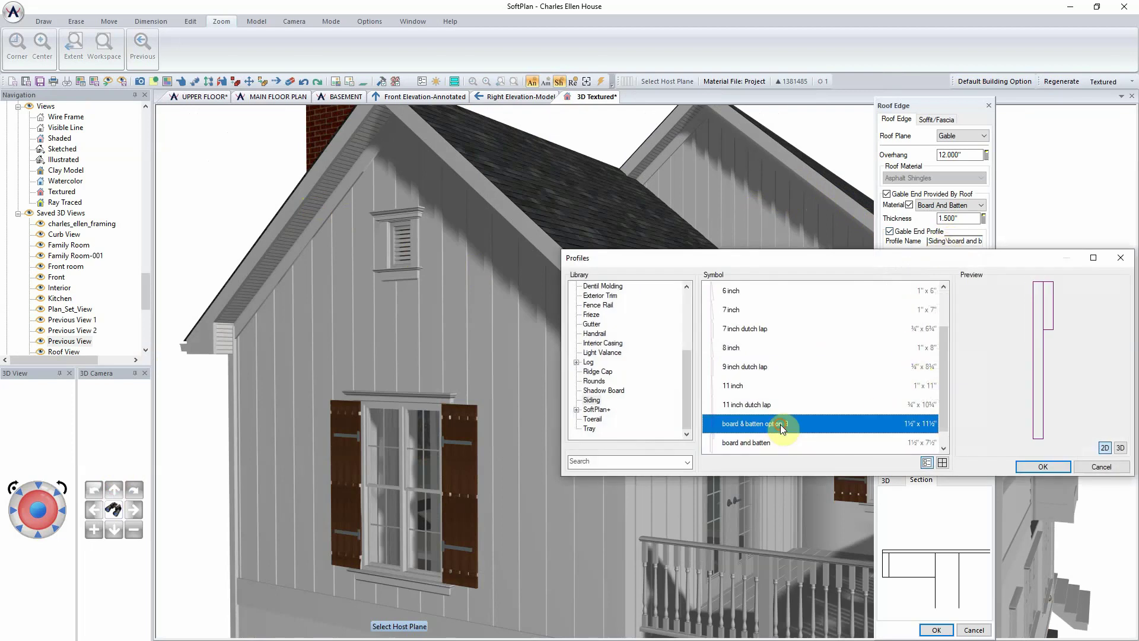
{"action": "left_click", "coordinate": [1035, 466]}
{"action": "left_click", "coordinate": [936, 629]}
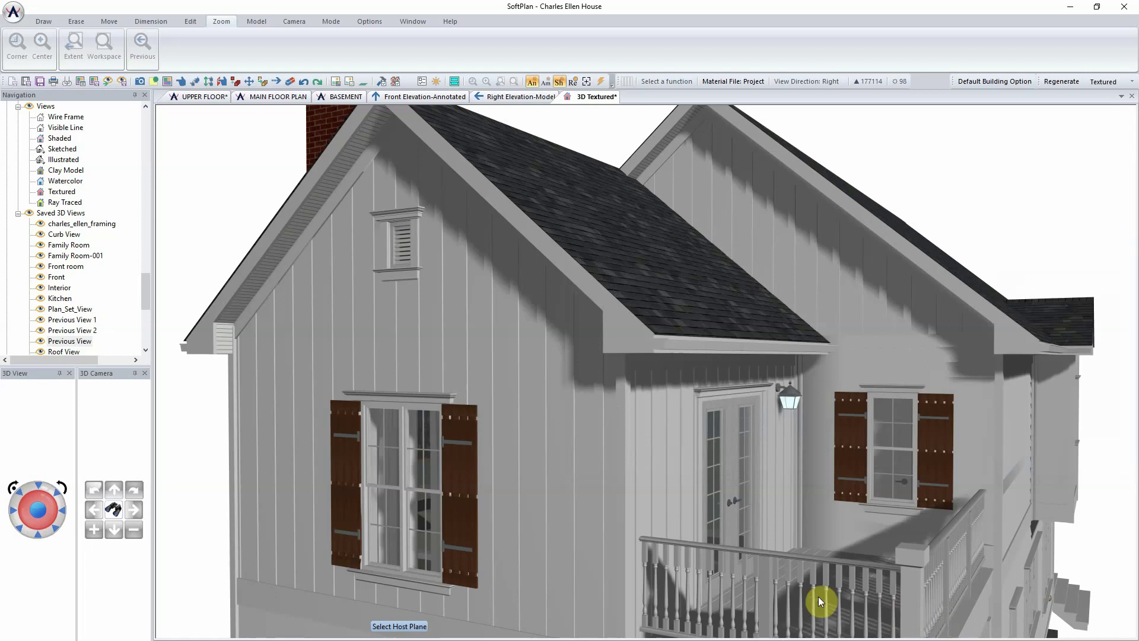
Step: Zoom out to the whole house, then switch to the Front Elevation-Annotated view
{"action": "left_click", "coordinate": [219, 414]}
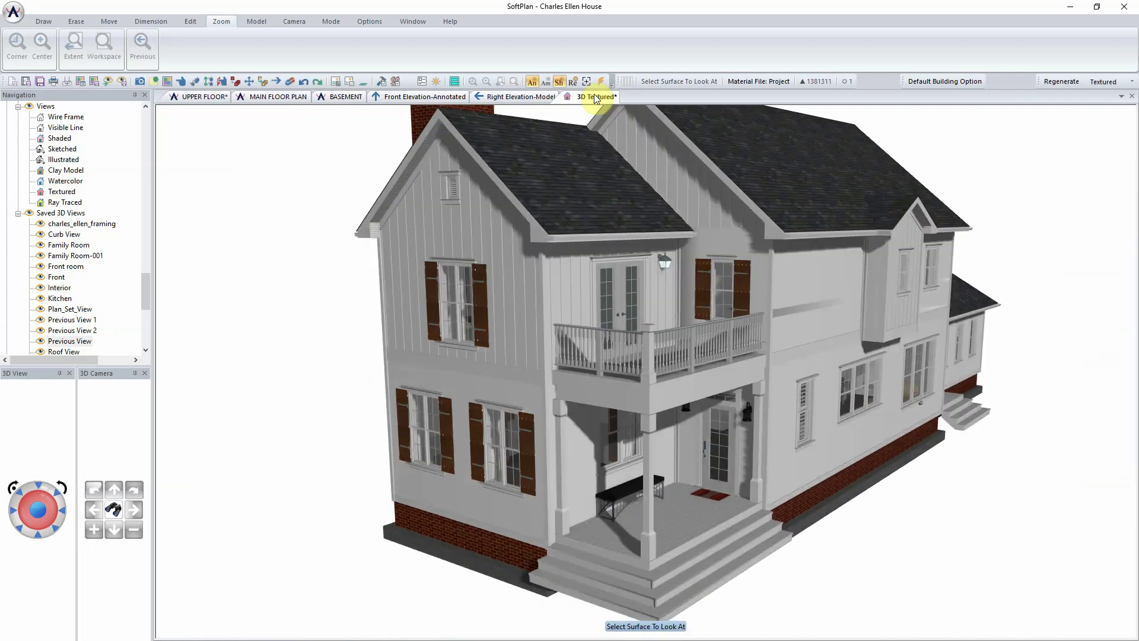
{"action": "left_click", "coordinate": [525, 97]}
{"action": "left_click", "coordinate": [398, 96]}
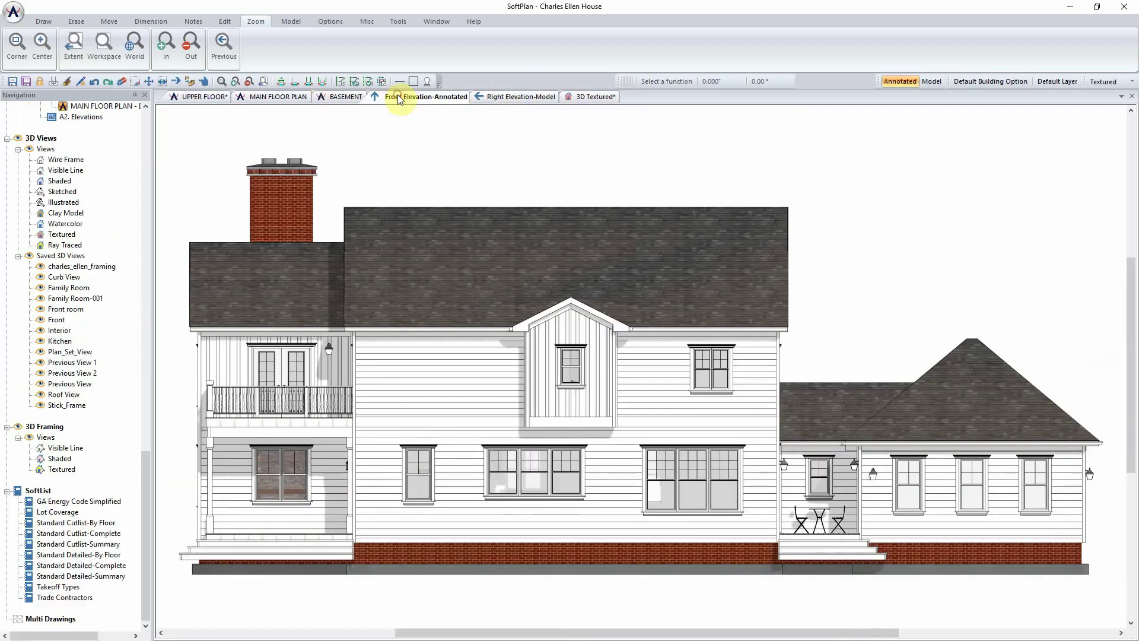